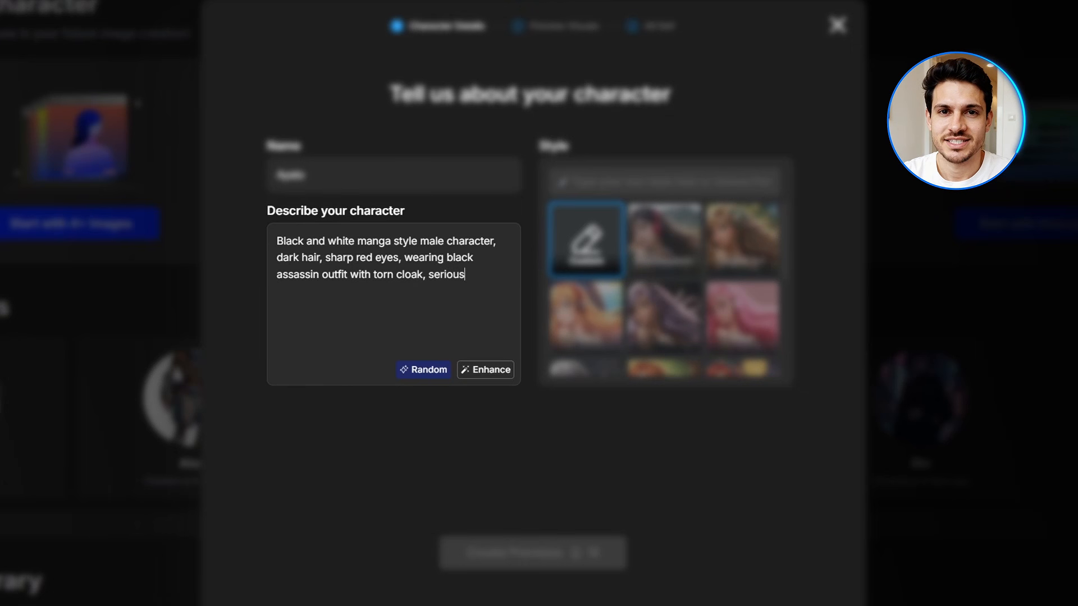
# Complete the male character's description with "serious expression, detailed manga art style, high contrast ink work" and choose the middle preview.
pyautogui.write('n, detailed manga art style, high')
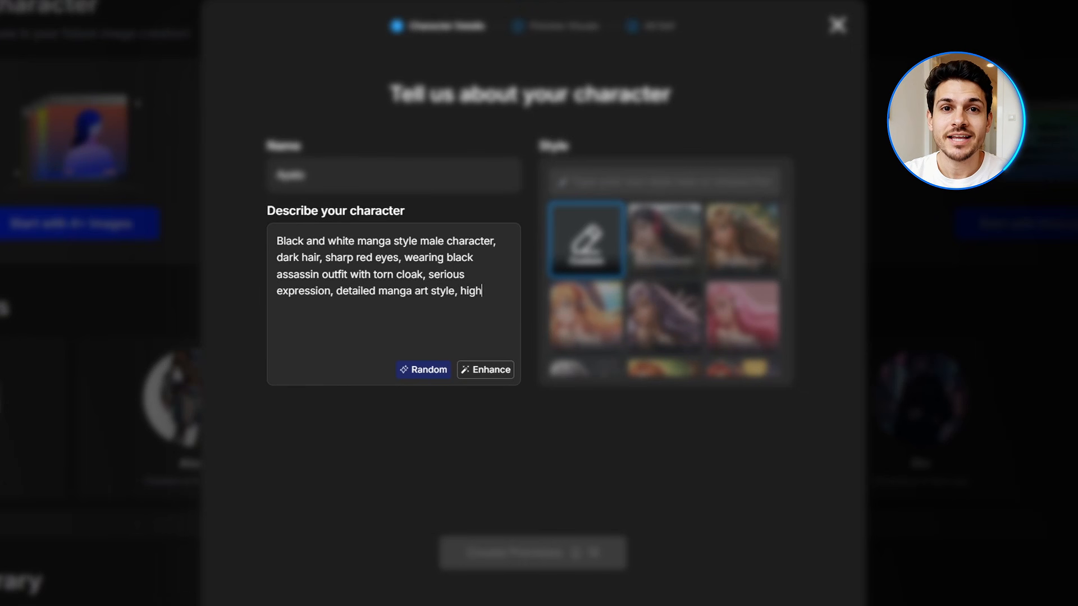
pyautogui.write(' contrast ink work')
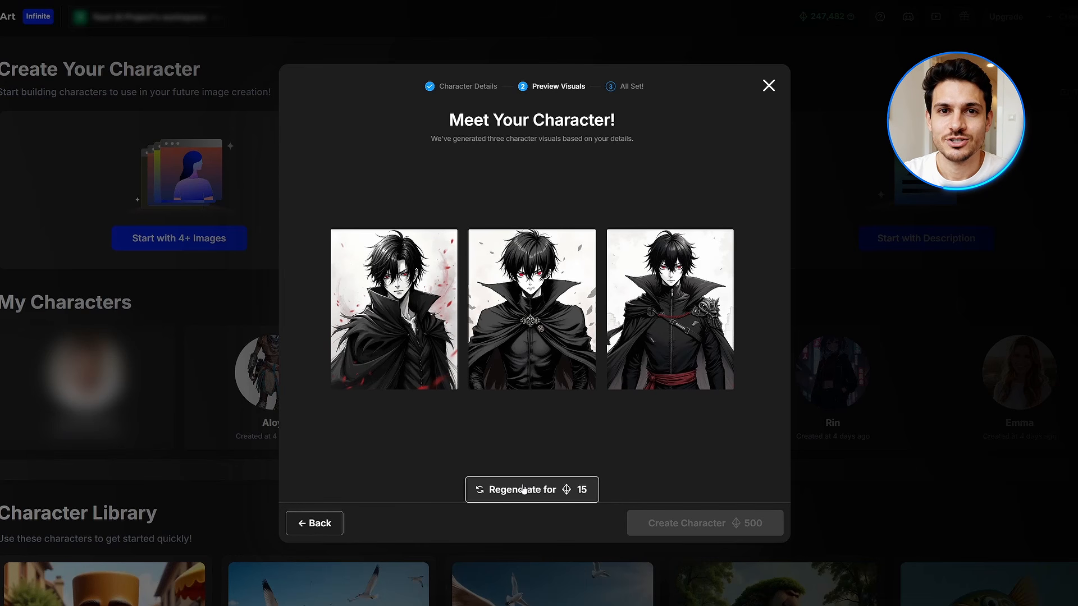
pyautogui.click(546, 326)
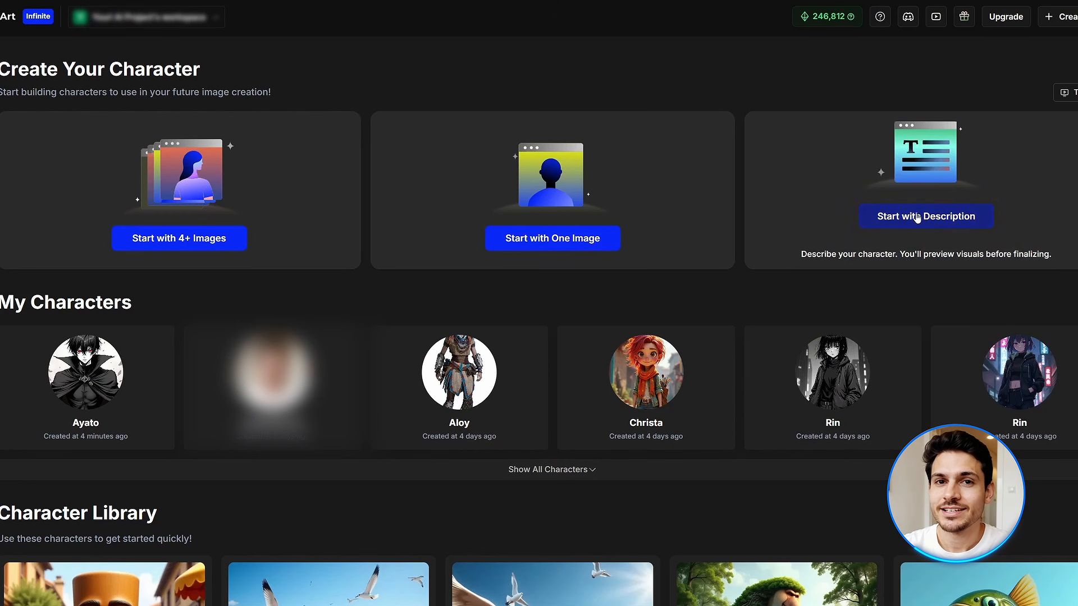
# Start a description-based character named Mira in Manga style: black and white female elf, green eyes, ornate light armor, bow and arrows, gentle but strong expression.
pyautogui.click(898, 215)
pyautogui.write('Mira')
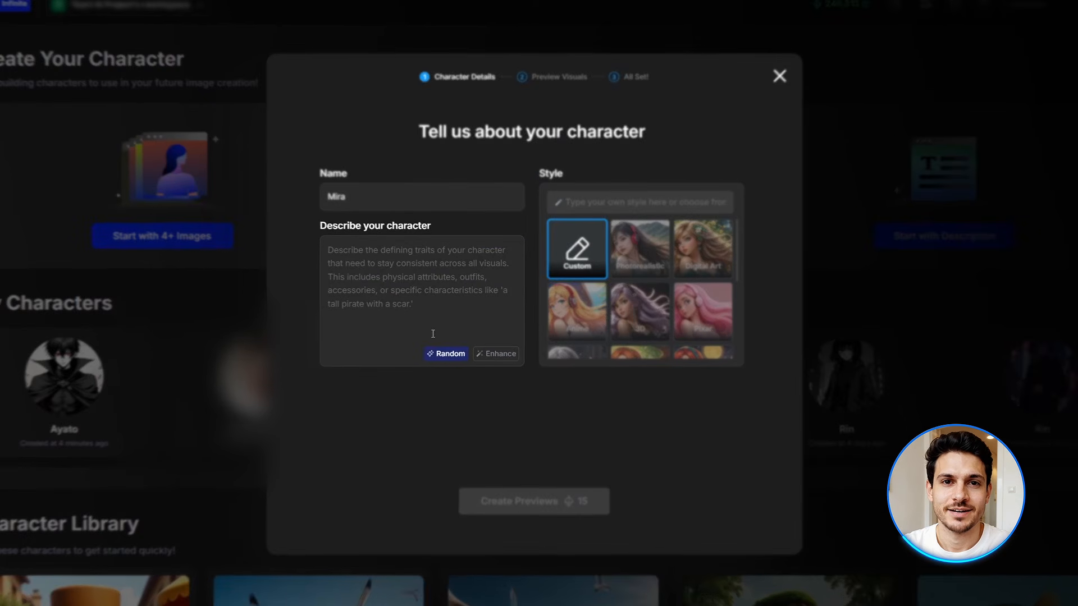
pyautogui.click(433, 333)
pyautogui.write('Black and white manga style femal')
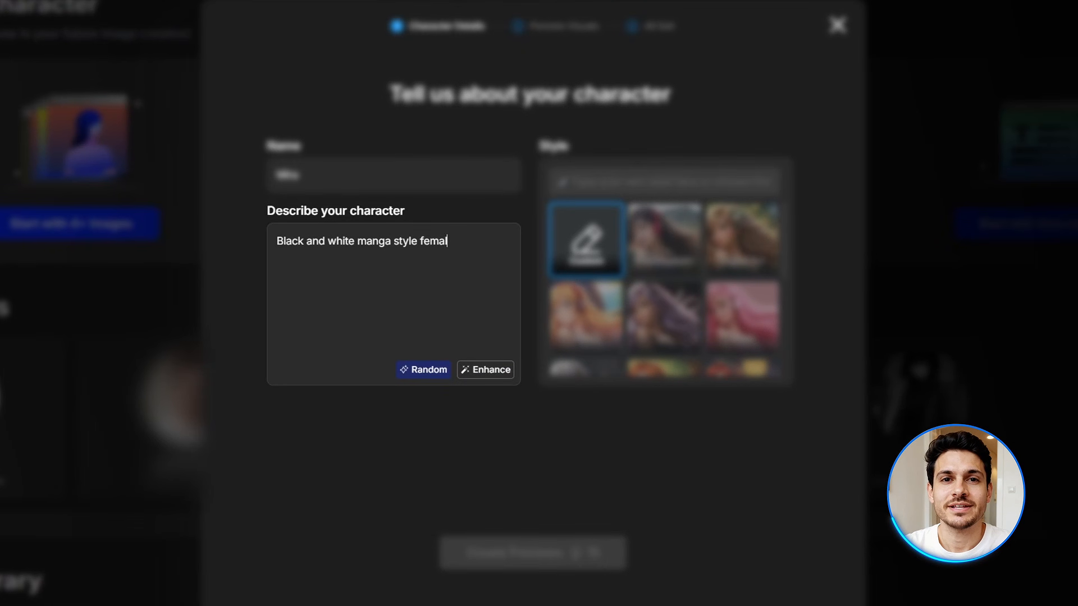
pyautogui.write('e elf character, pointed elf ears, green eyes, light armor with orn')
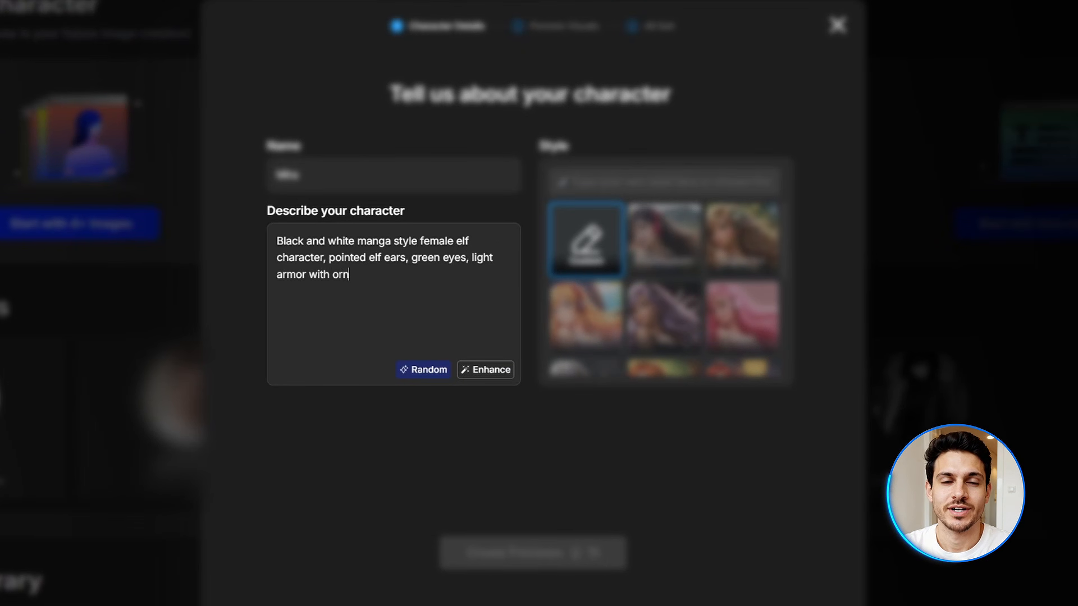
pyautogui.write('ws, gentle but strong expression, detailed manga art style, high contrast ink work')
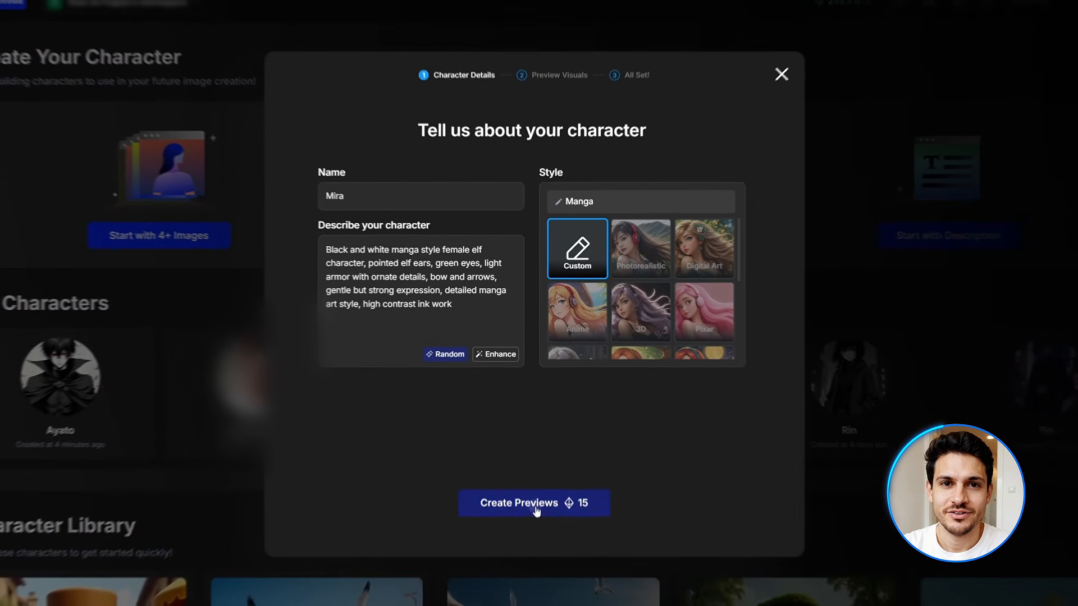
# Generate the previews for Mira and create the character from the third visual.
pyautogui.click(532, 553)
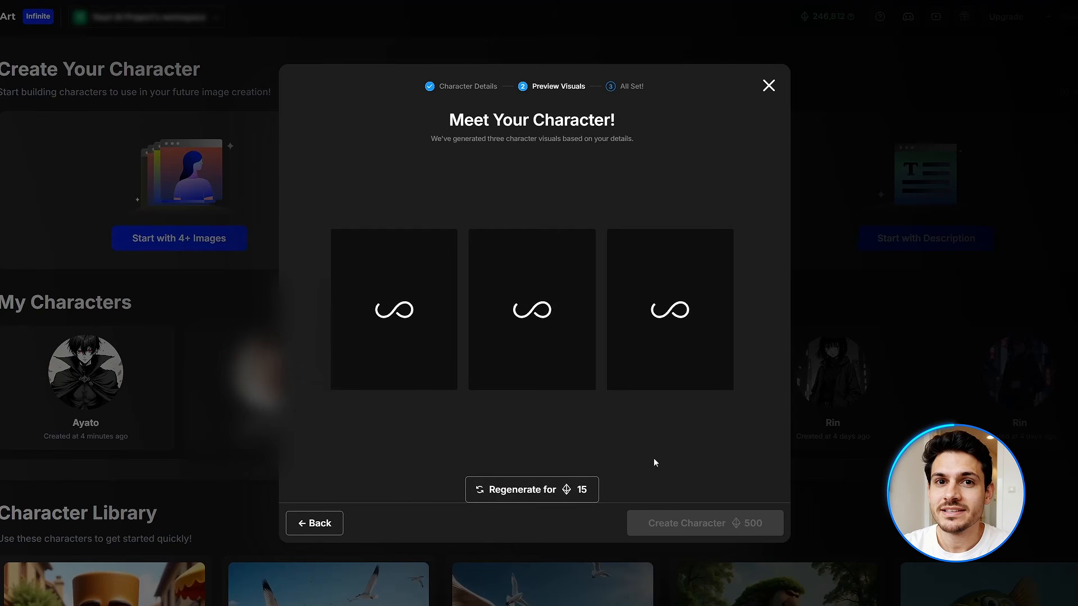
pyautogui.click(670, 309)
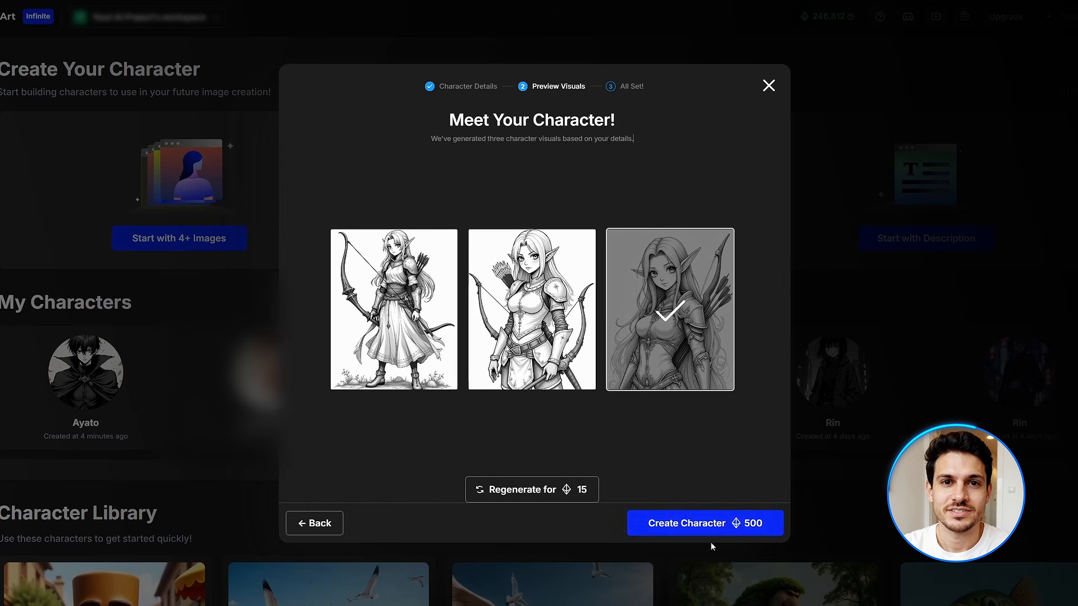
pyautogui.click(709, 523)
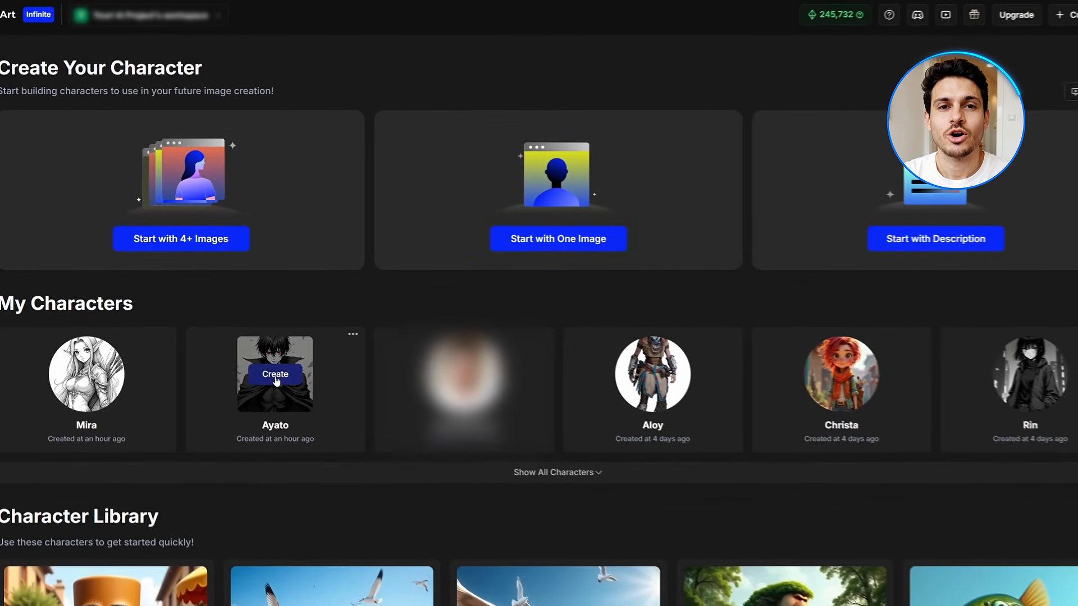
# Open image creation for Ayato and prompt him crouched on a rooftop edge at night, katana glinting, rain falling, low angle shot, black and white manga style.
pyautogui.click(371, 445)
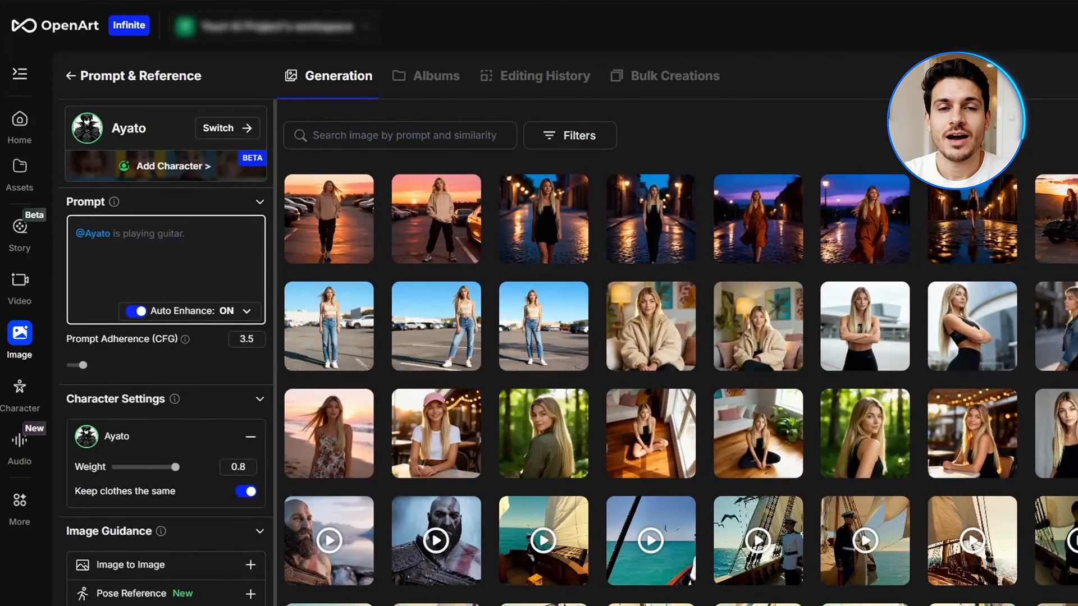
pyautogui.write('crouched ')
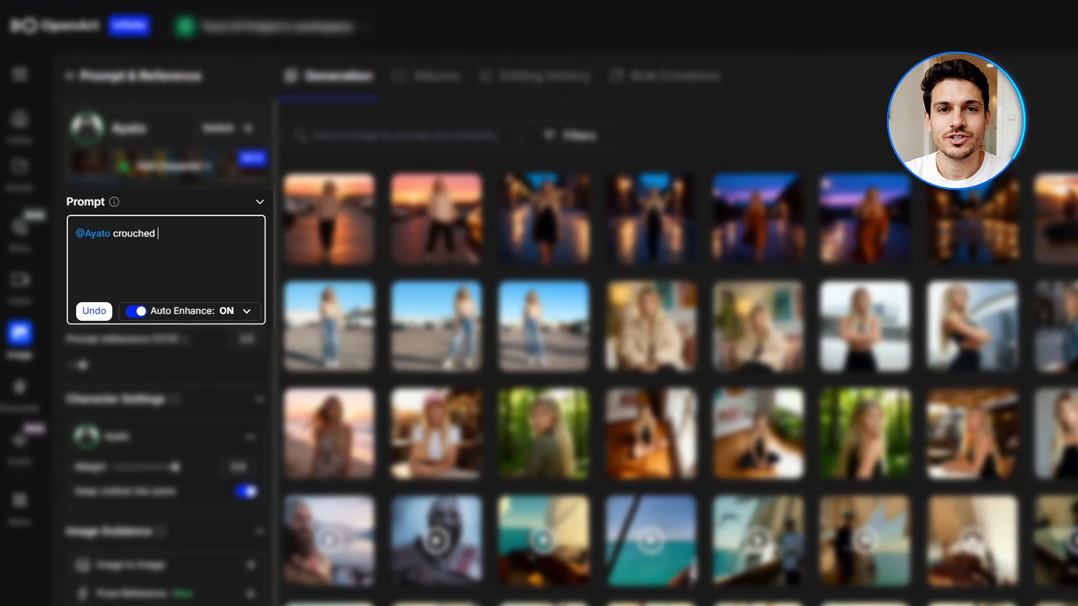
pyautogui.write('on rooftop edge at night, dark cloa')
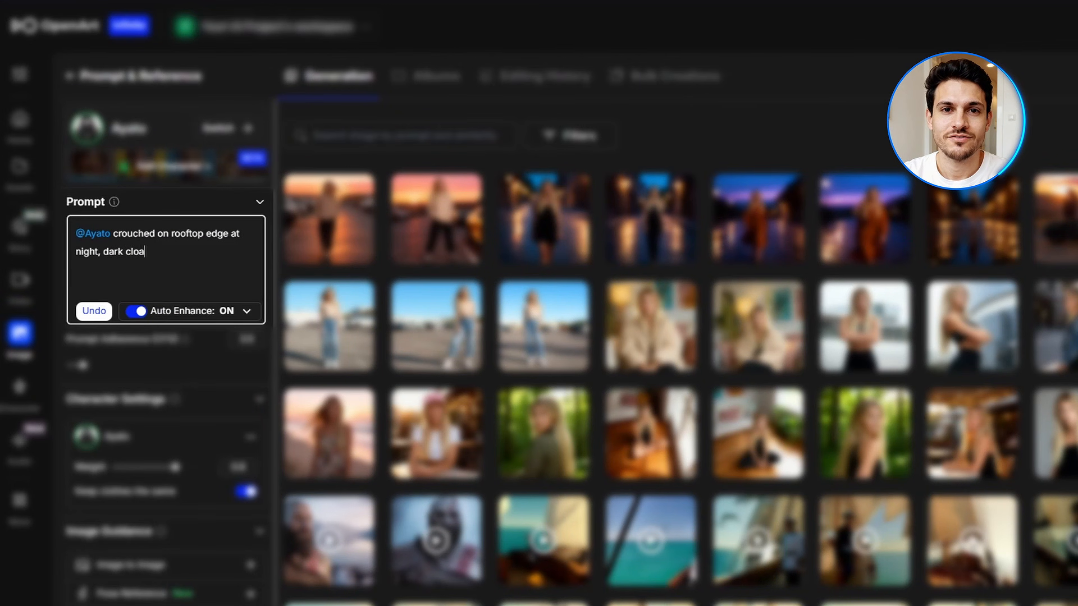
pyautogui.write('glinting, rain fall')
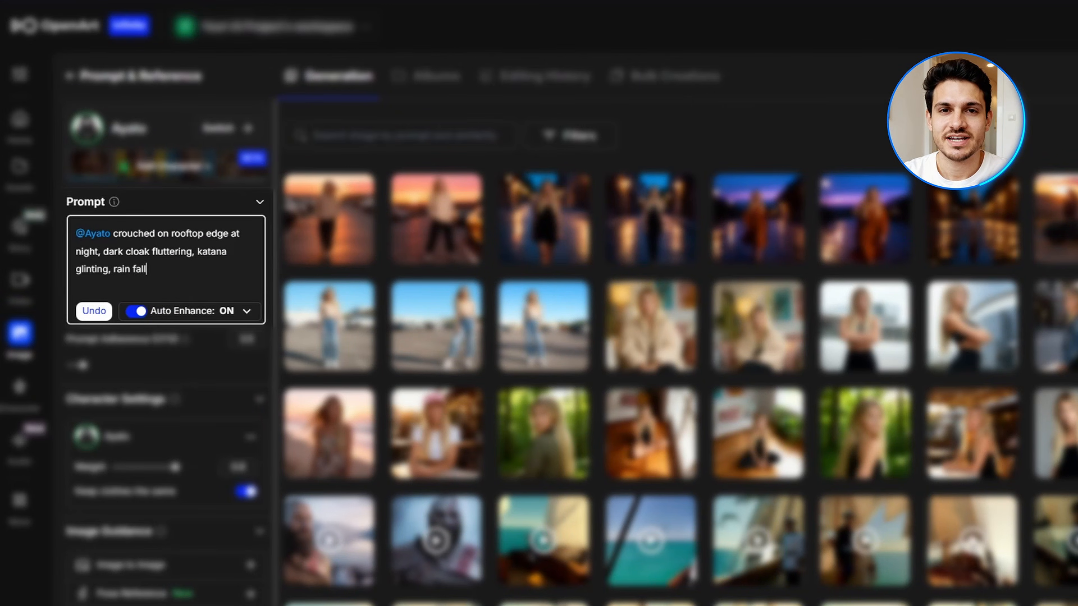
pyautogui.write('g below, low angle s')
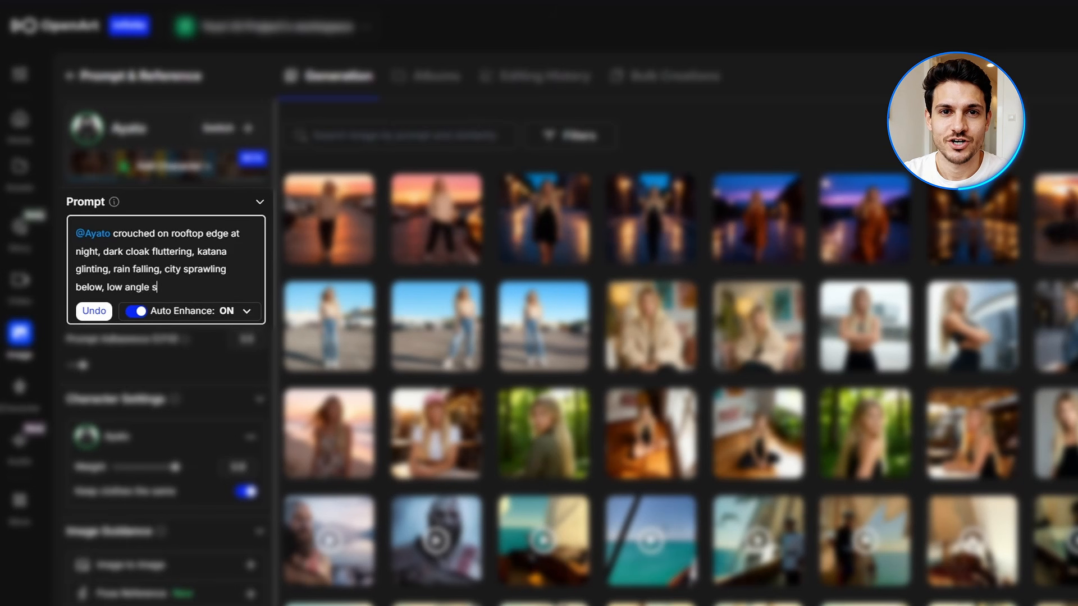
pyautogui.write(' manga style, high co')
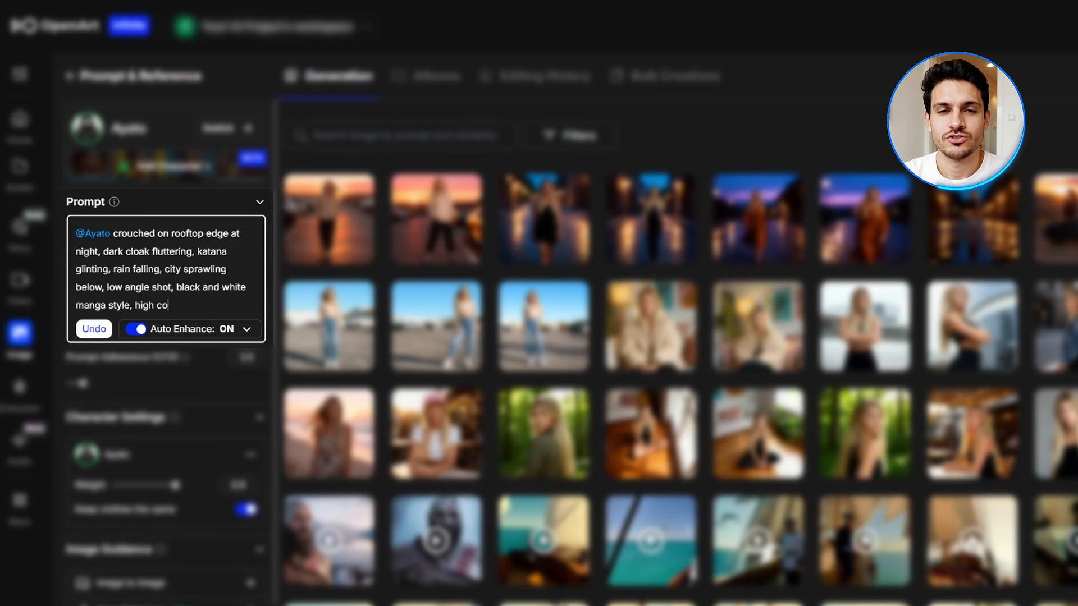
pyautogui.write('ramatic composition')
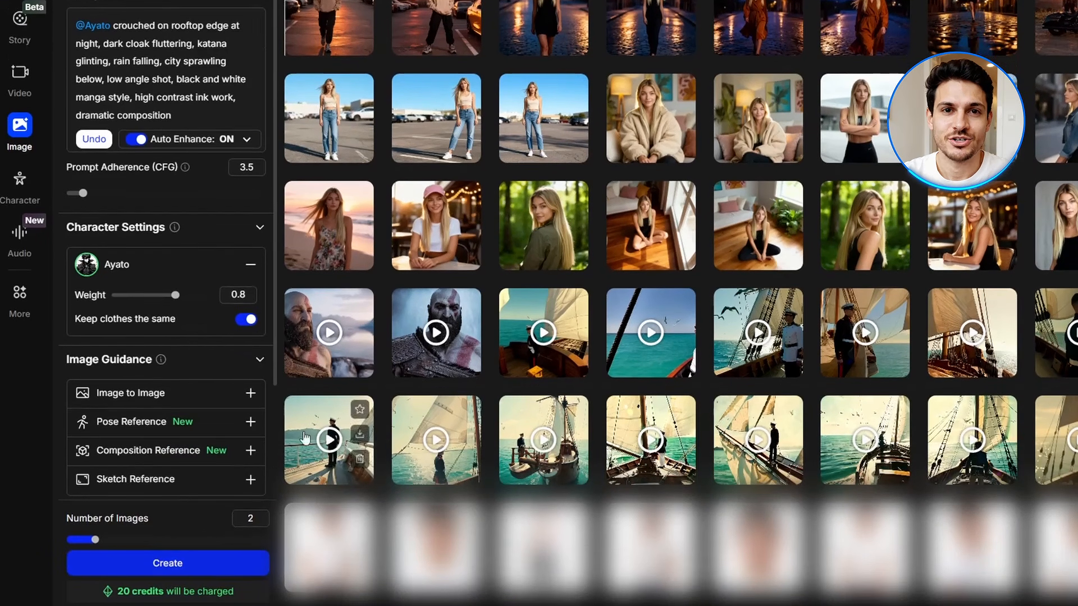
# Set Ayato's character weight to 1.2 and the aspect ratio to Cinema (16:9), and generate the two rooftop images.
pyautogui.moveTo(175, 295); pyautogui.dragTo(206, 295)
pyautogui.scroll(-3, 281, 354)
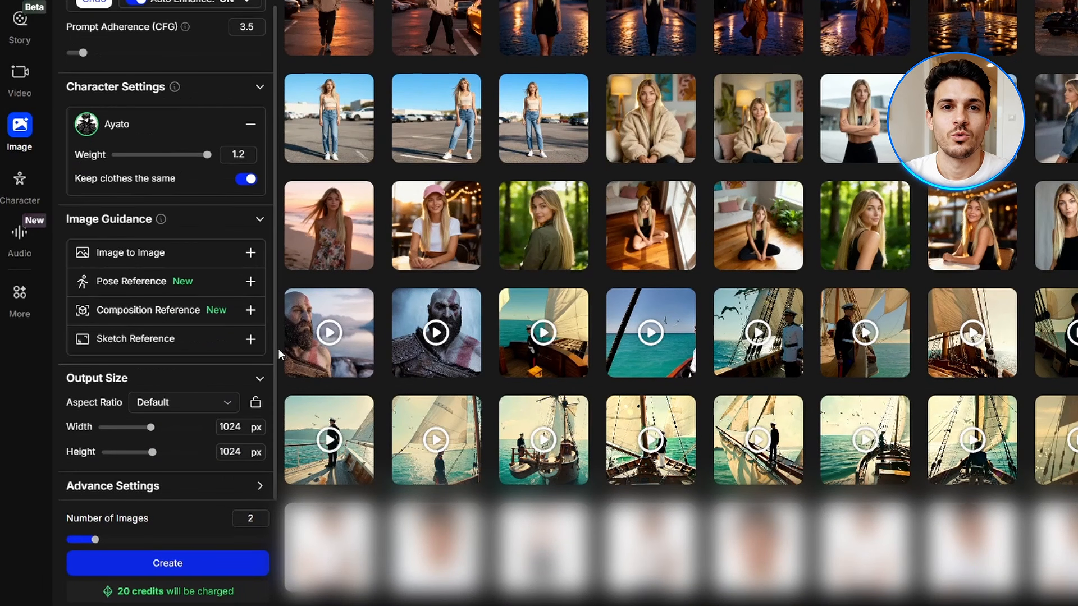
pyautogui.click(185, 402)
pyautogui.click(171, 464)
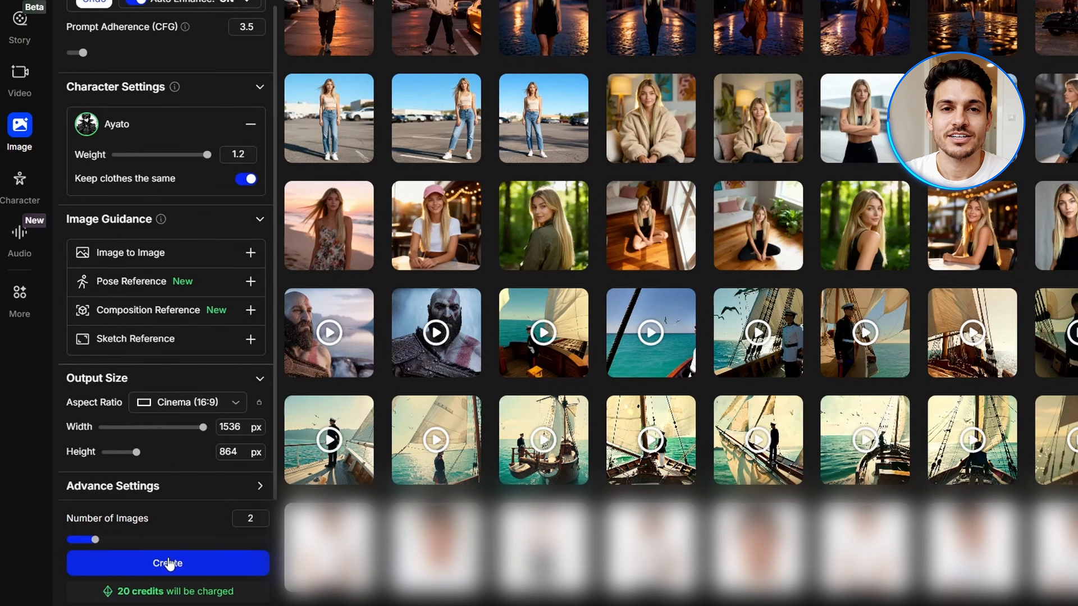
pyautogui.click(169, 564)
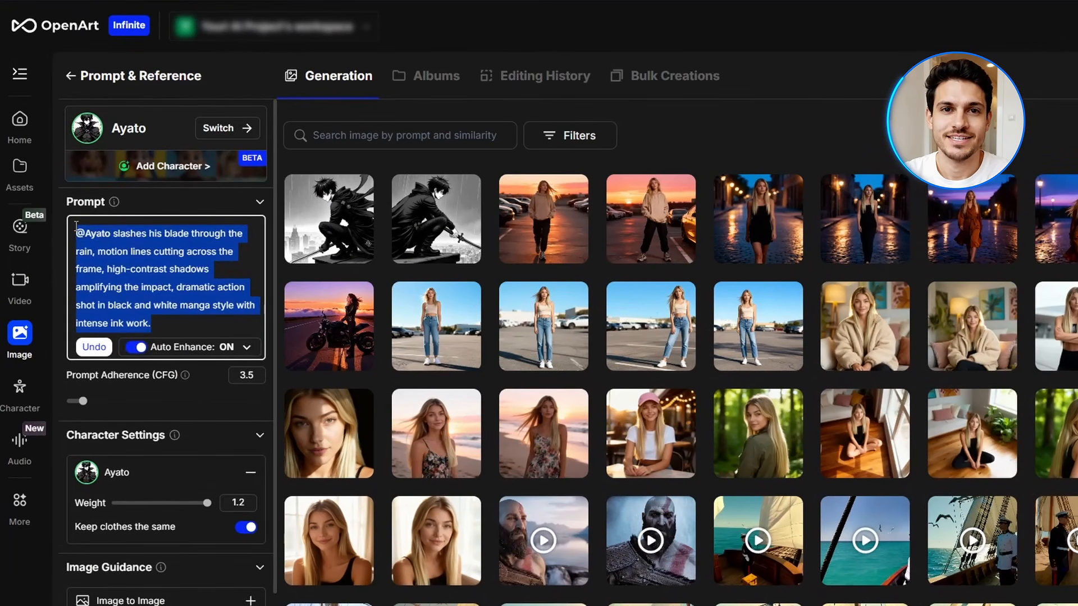
pyautogui.press('BackSpace')
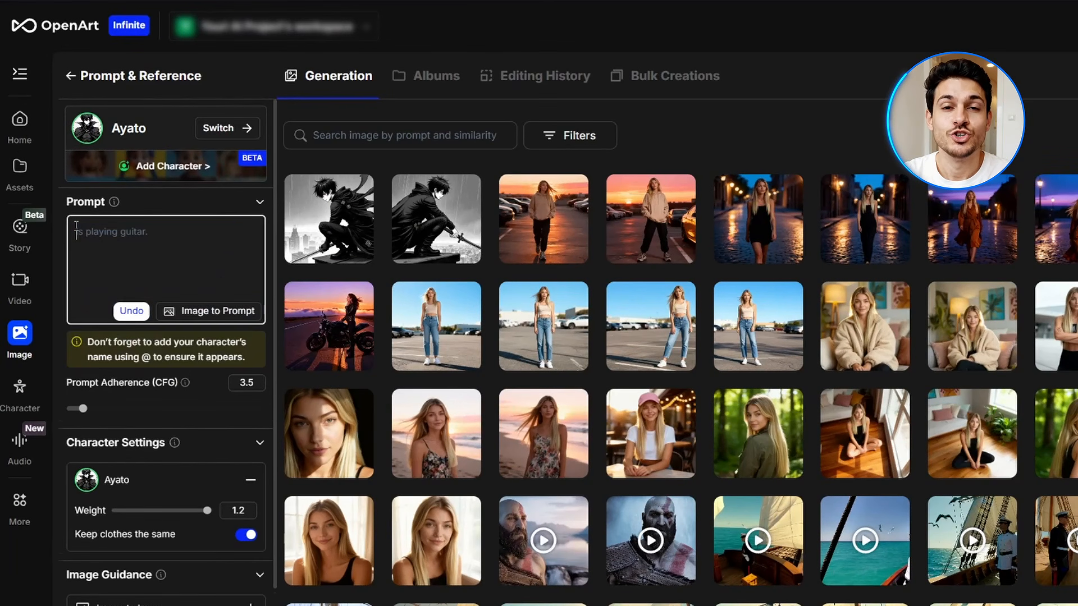
pyautogui.write("Close up of @Ayato's blade")
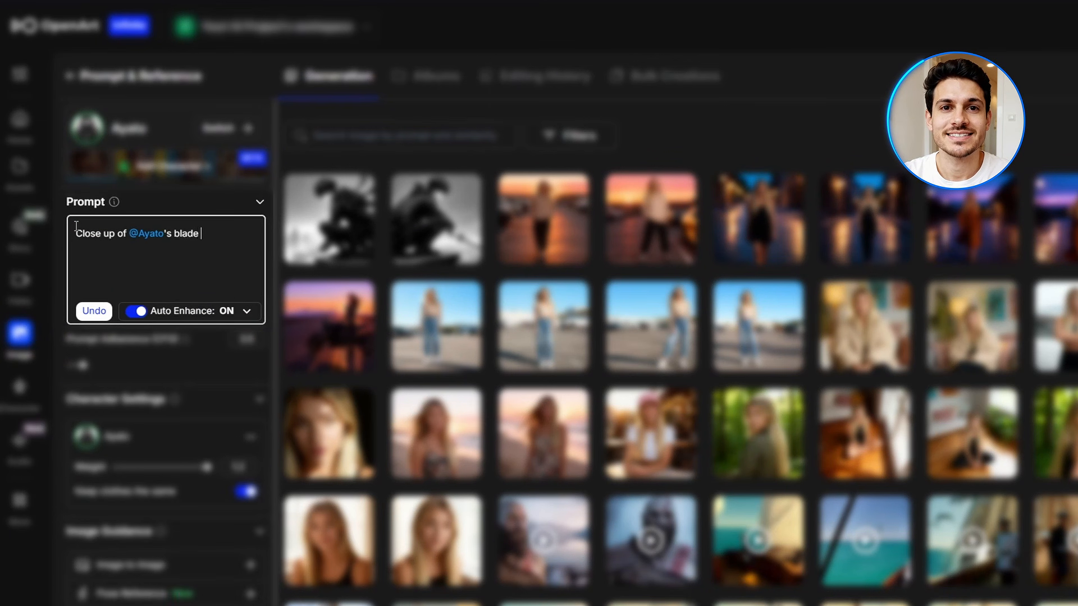
pyautogui.write(' slicing through rain, motion lines, high')
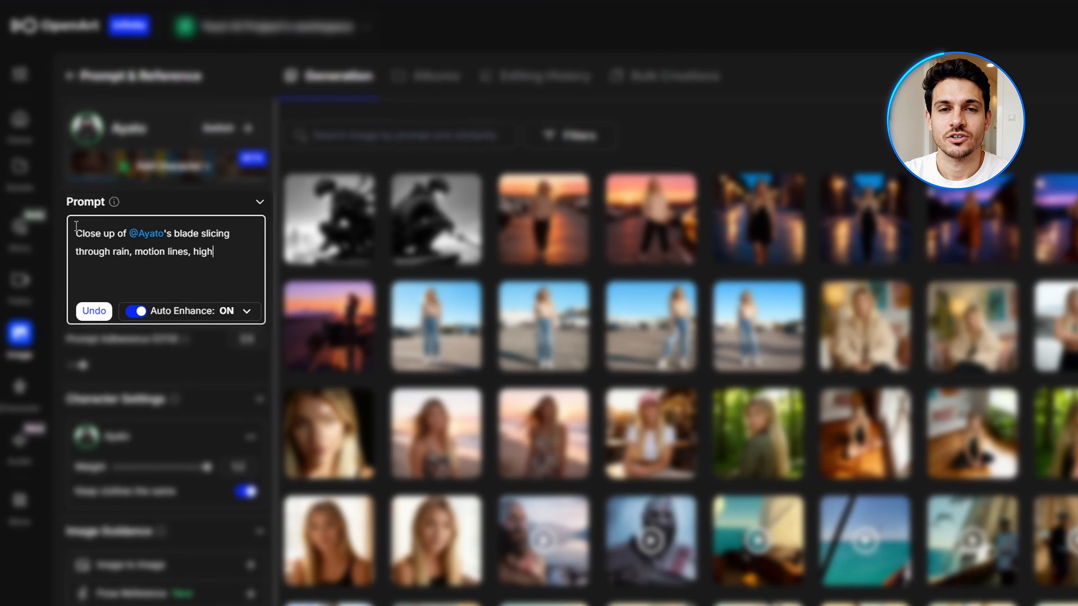
pyautogui.write(' contrast shadows, dramatic action shot, black and whi')
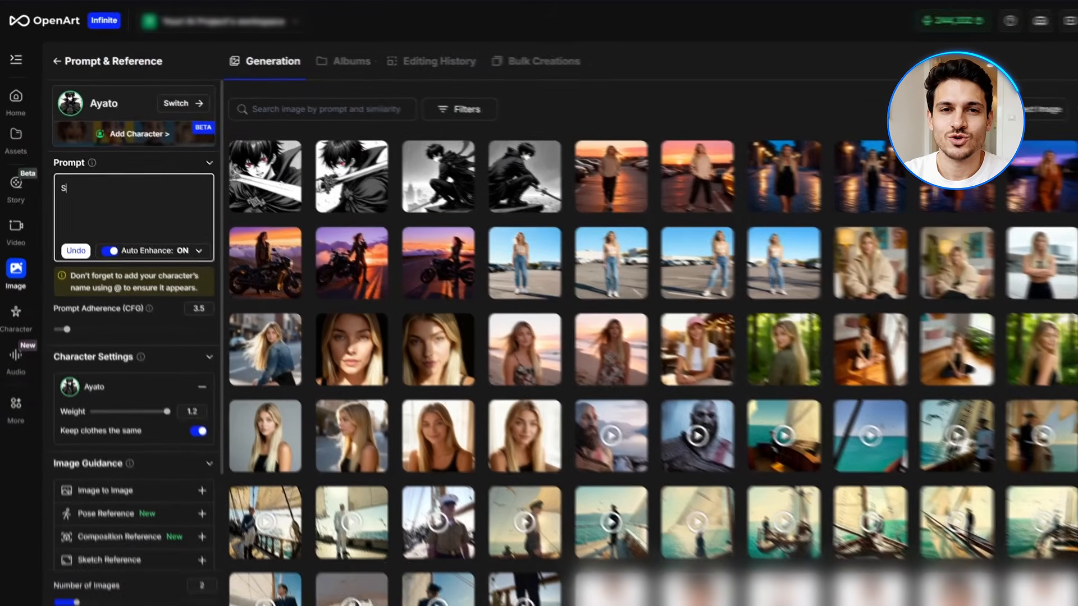
pyautogui.write('tone wal')
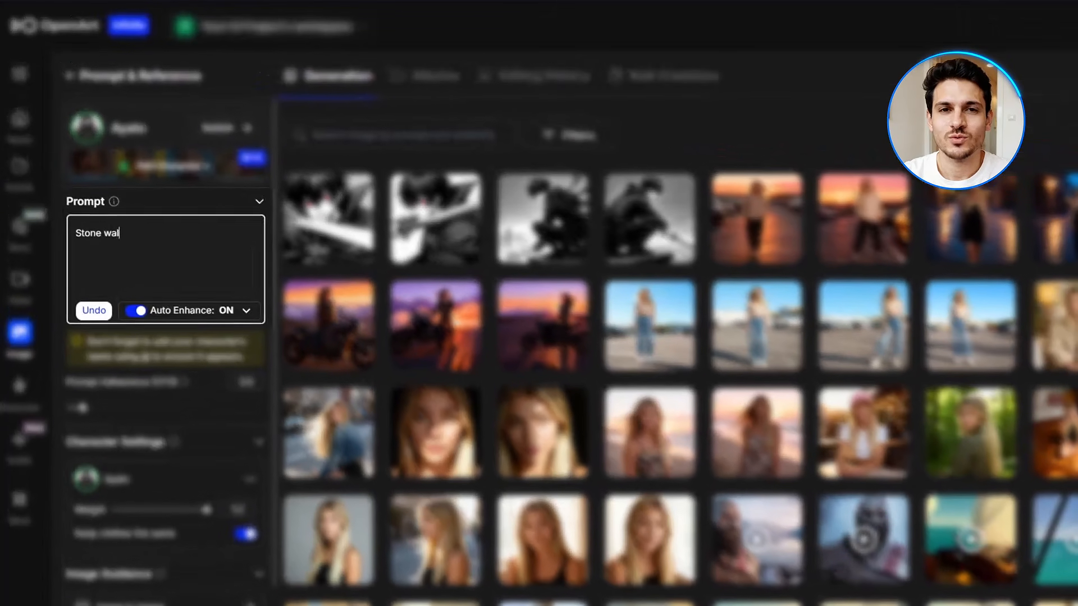
pyautogui.write('l with glowing magical runes, @Ayato looking over shoulder with red eyes reflecting lig')
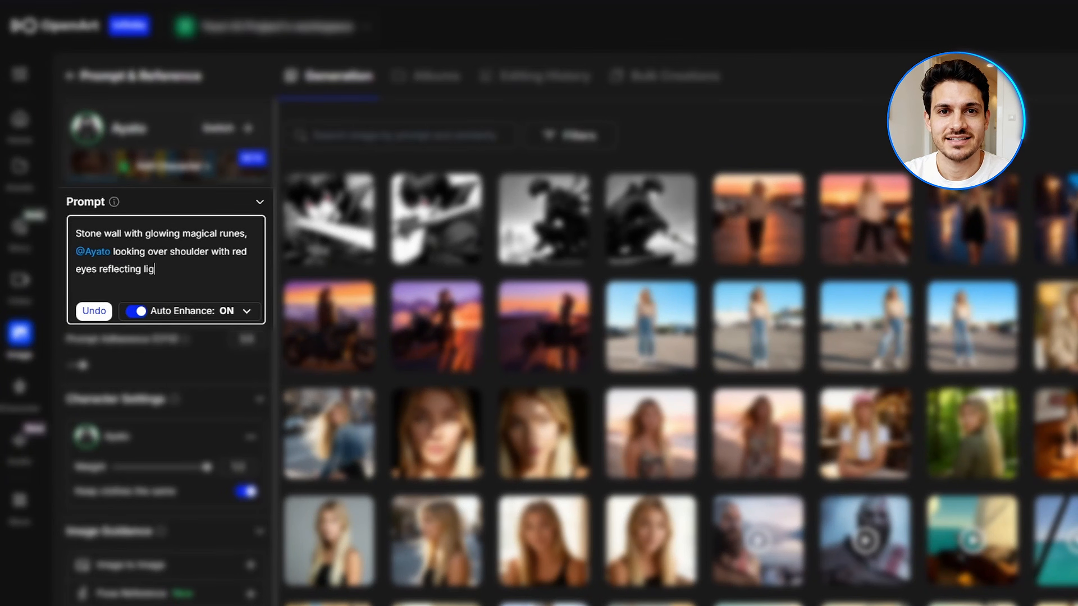
pyautogui.write('erious atmosphere, bla')
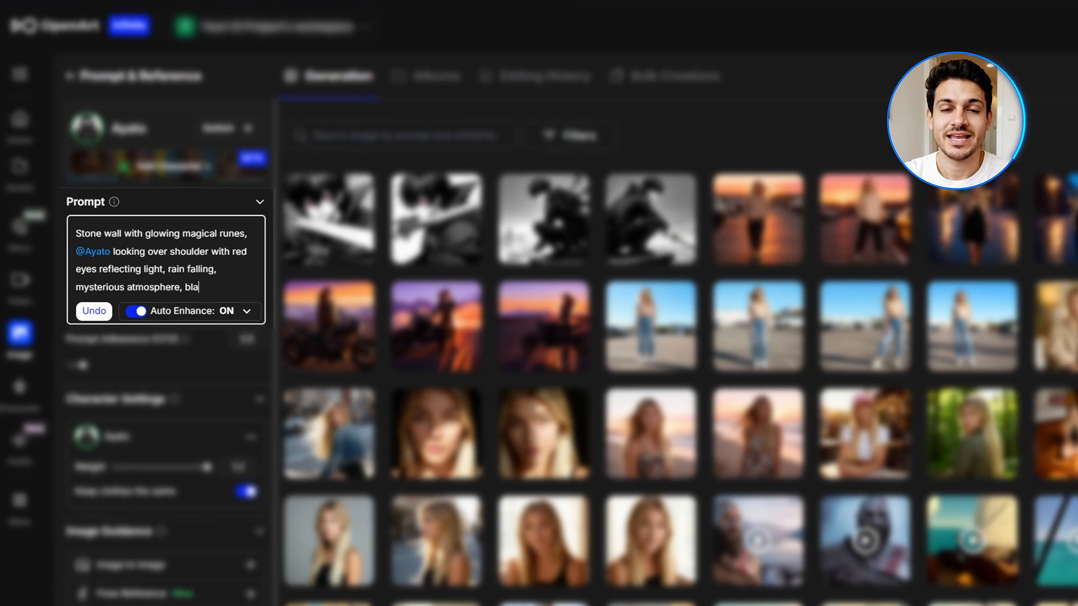
pyautogui.write(' manga style, dramatic li')
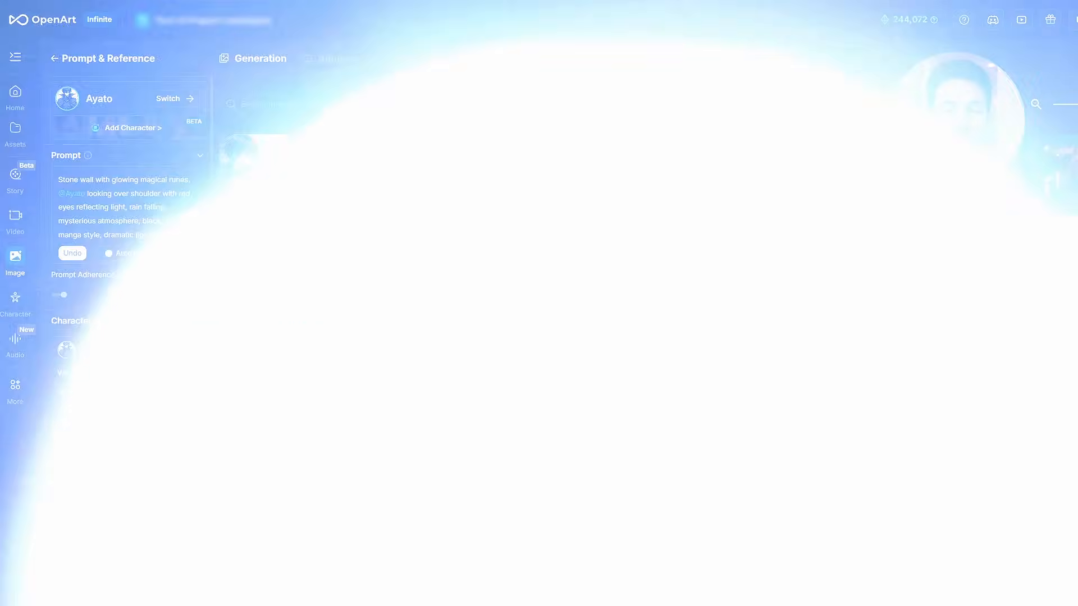
pyautogui.moveTo(164, 236); pyautogui.dragTo(2, 122)
pyautogui.press('BackSpace')
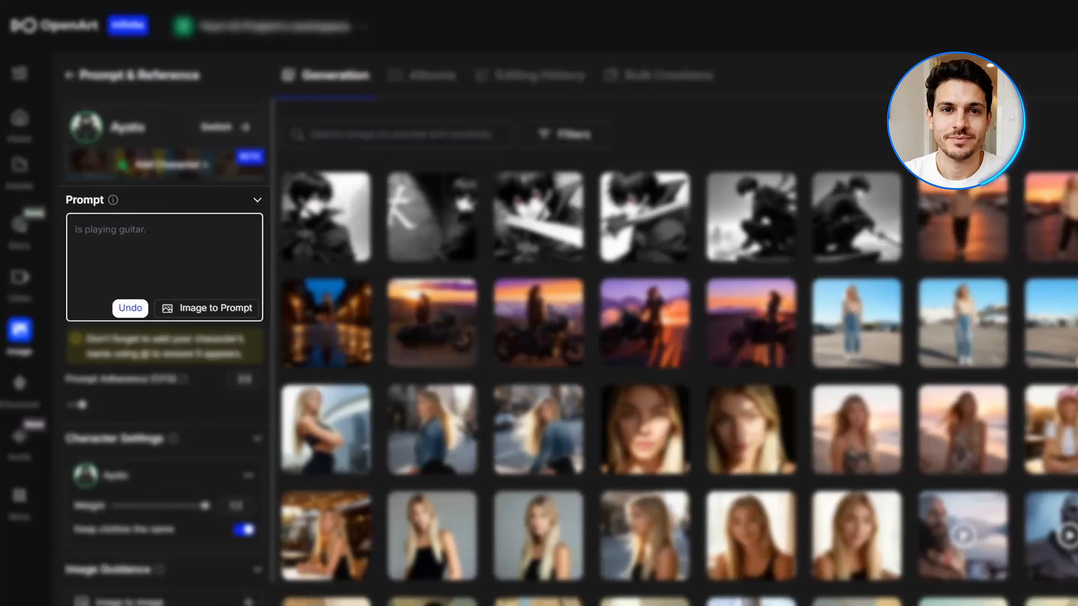
pyautogui.write('wirling portal of energy and leaves bursting fr')
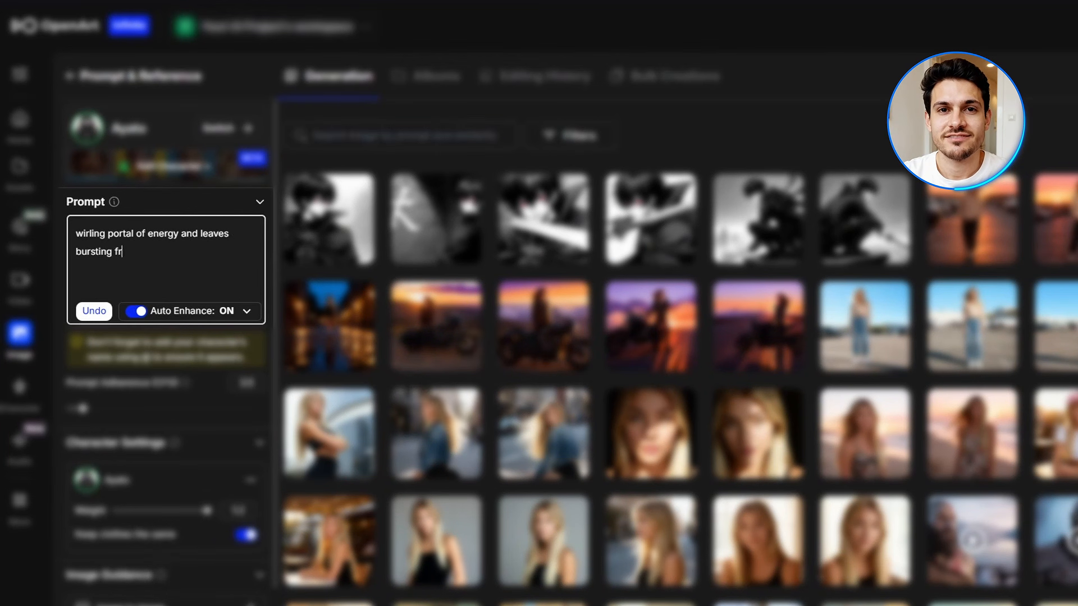
pyautogui.write('ll, @')
pyautogui.press('Return')
pyautogui.write('being')
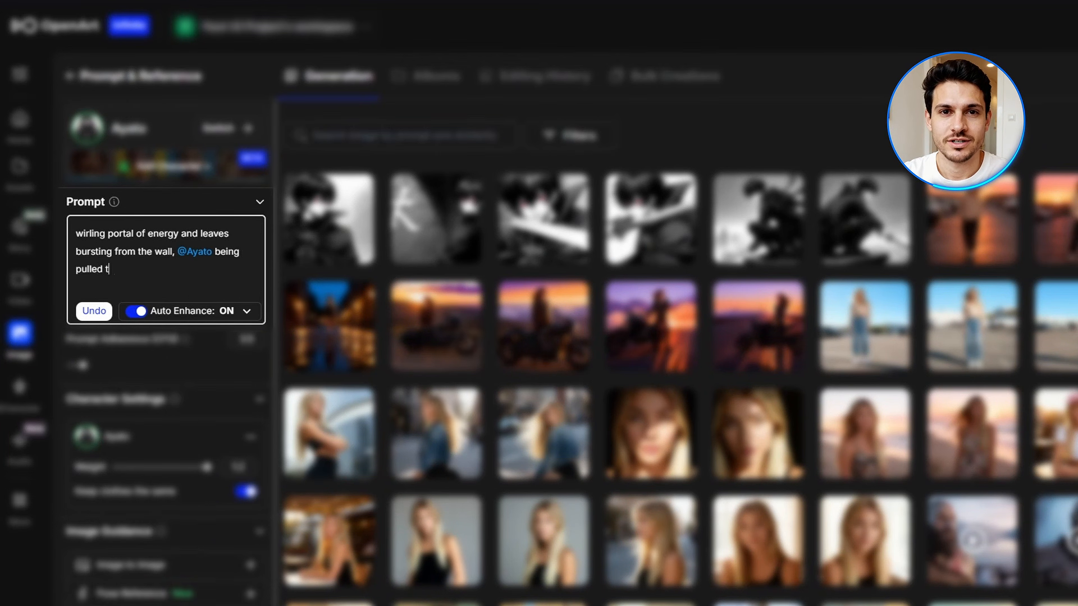
pyautogui.write('namic til')
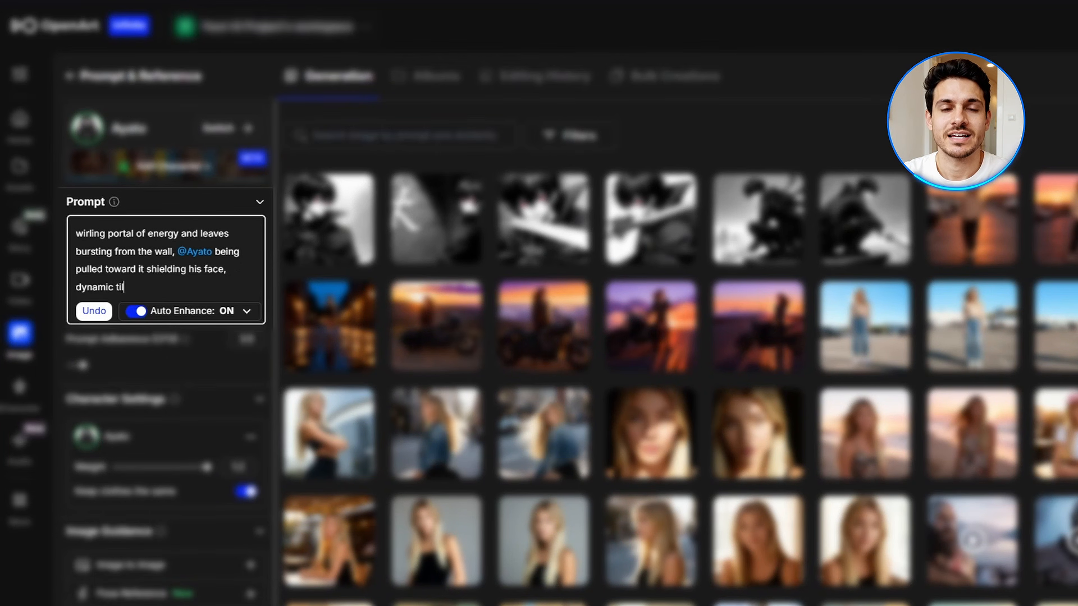
pyautogui.write('nes, black ')
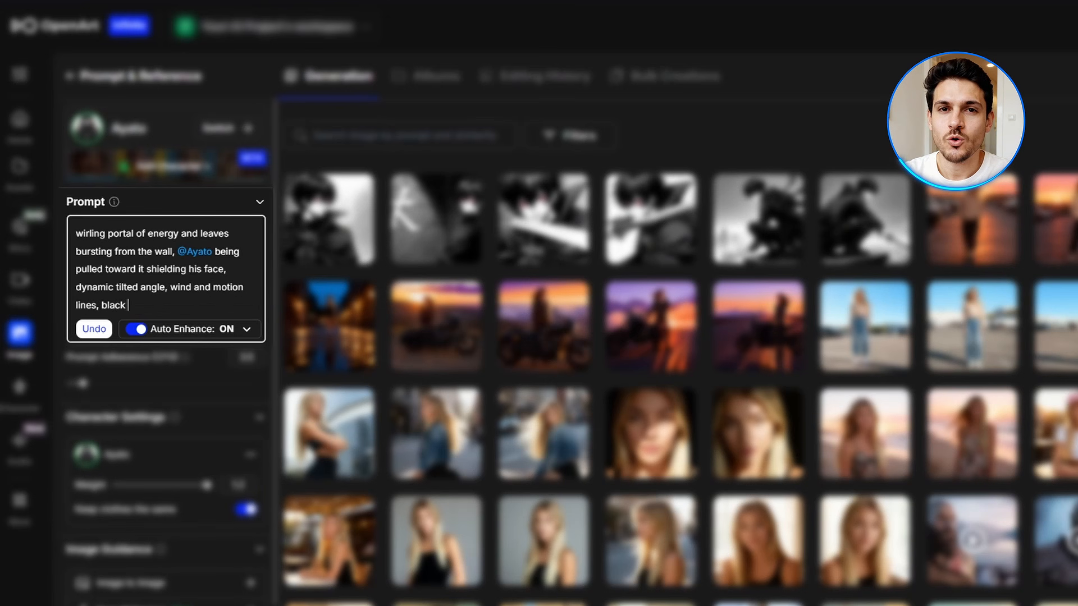
pyautogui.write('intense acti')
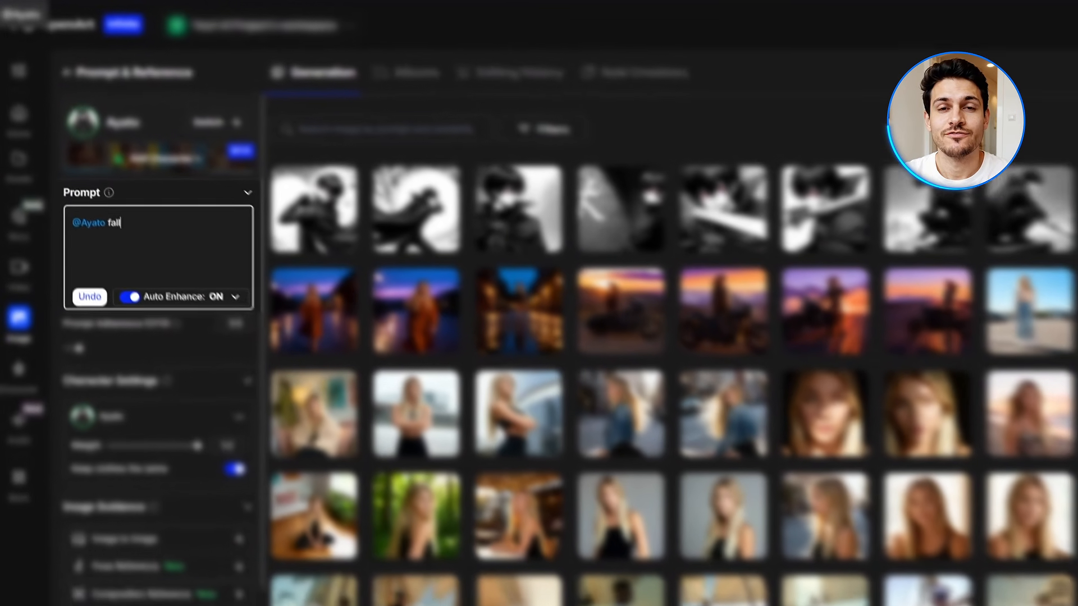
pyautogui.write('ling in')
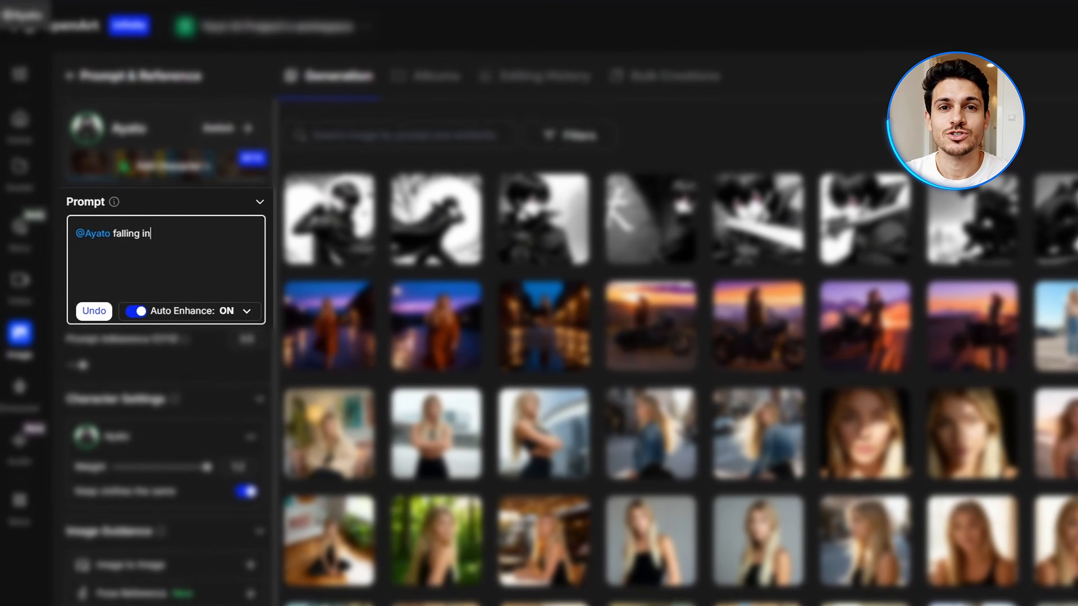
pyautogui.write('to glowing magical forest with tall')
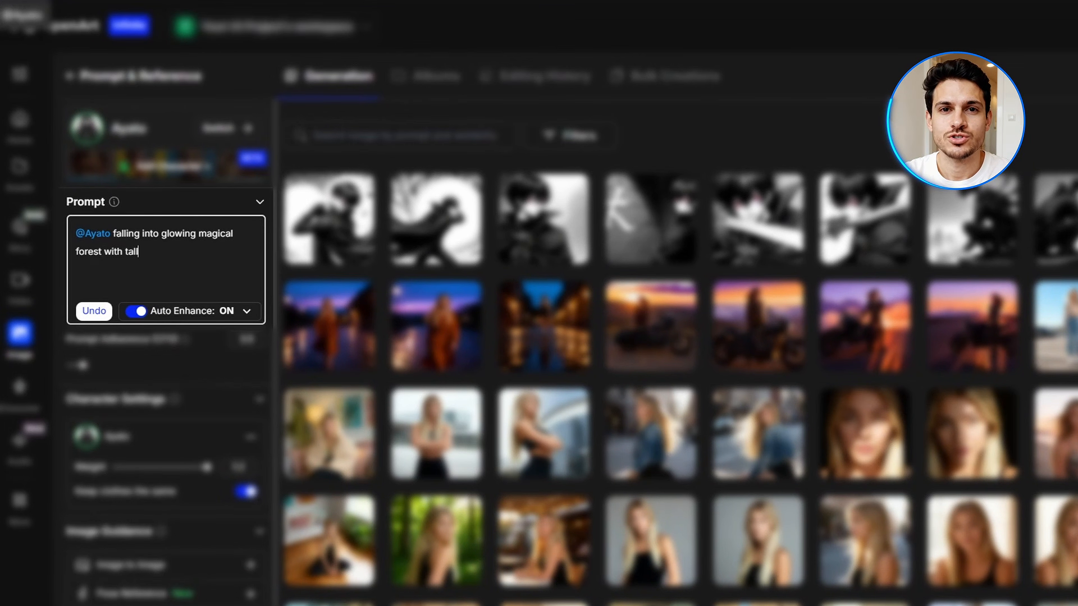
pyautogui.write('g embers, surreal ethereal atmosphere, soft gradients for gl')
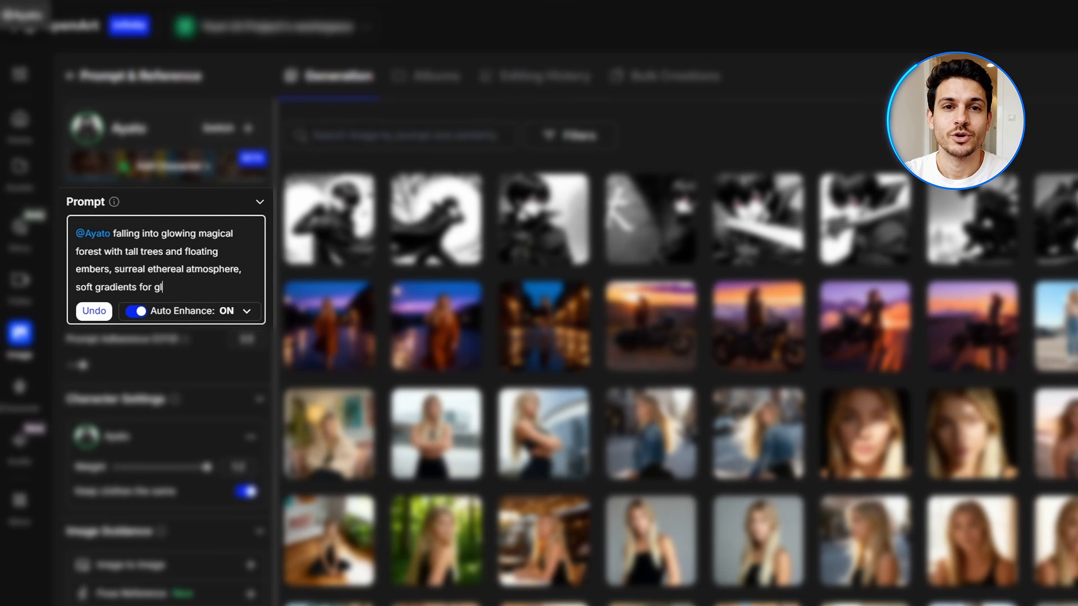
pyautogui.write('nts, heavy inking on character, b')
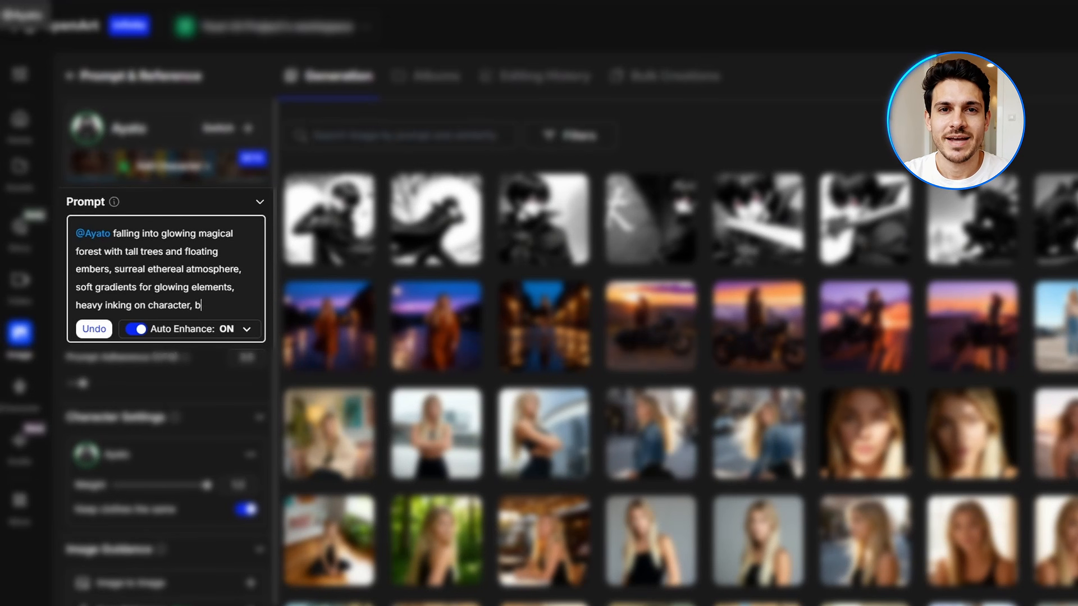
pyautogui.write('ite manga style, full page sprea')
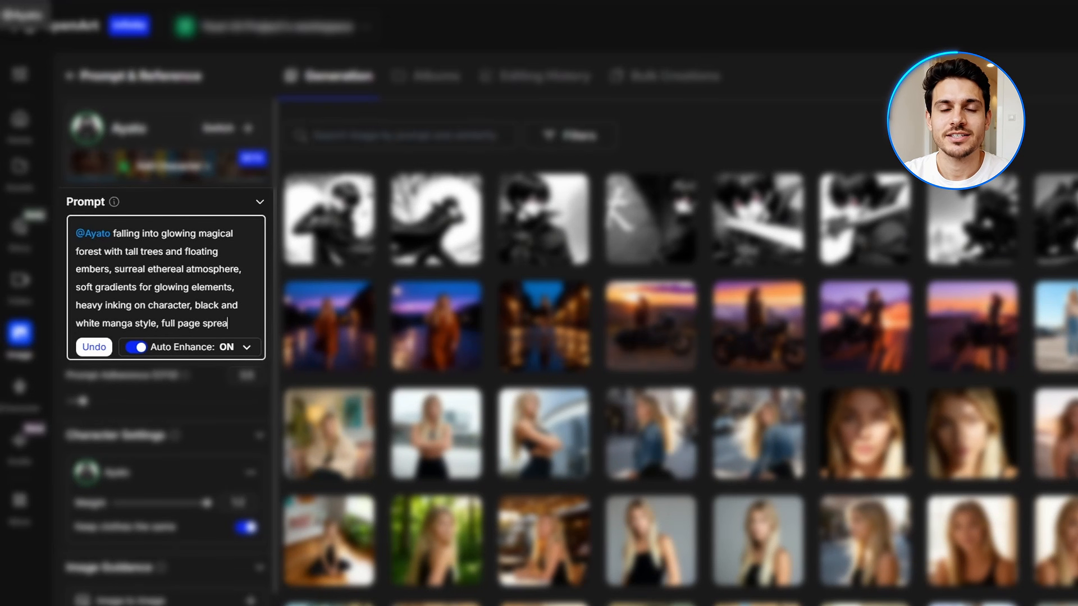
pyautogui.write('d, composition')
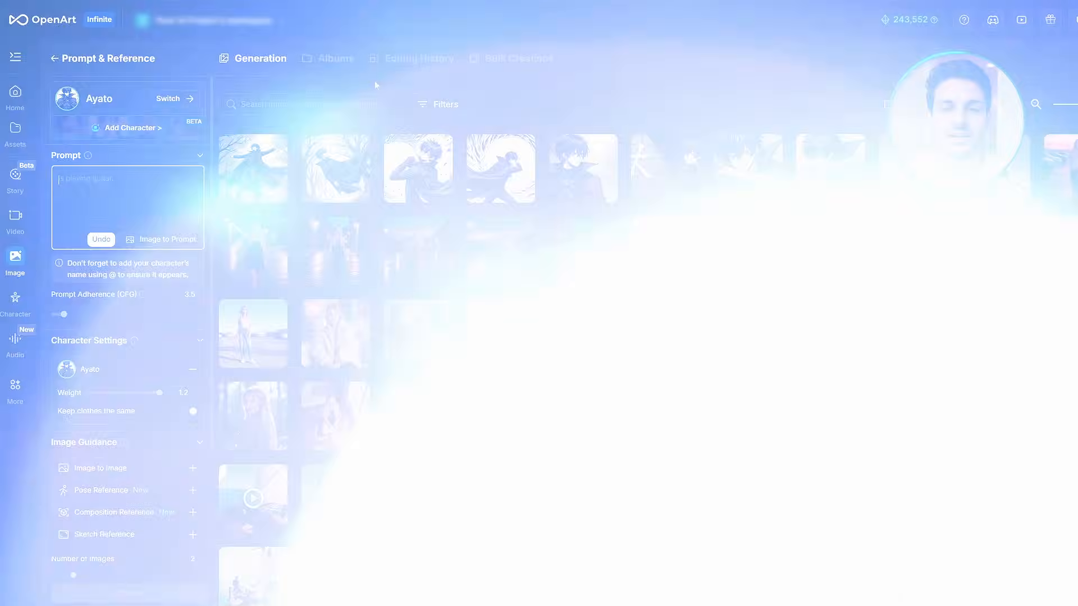
pyautogui.write('c')
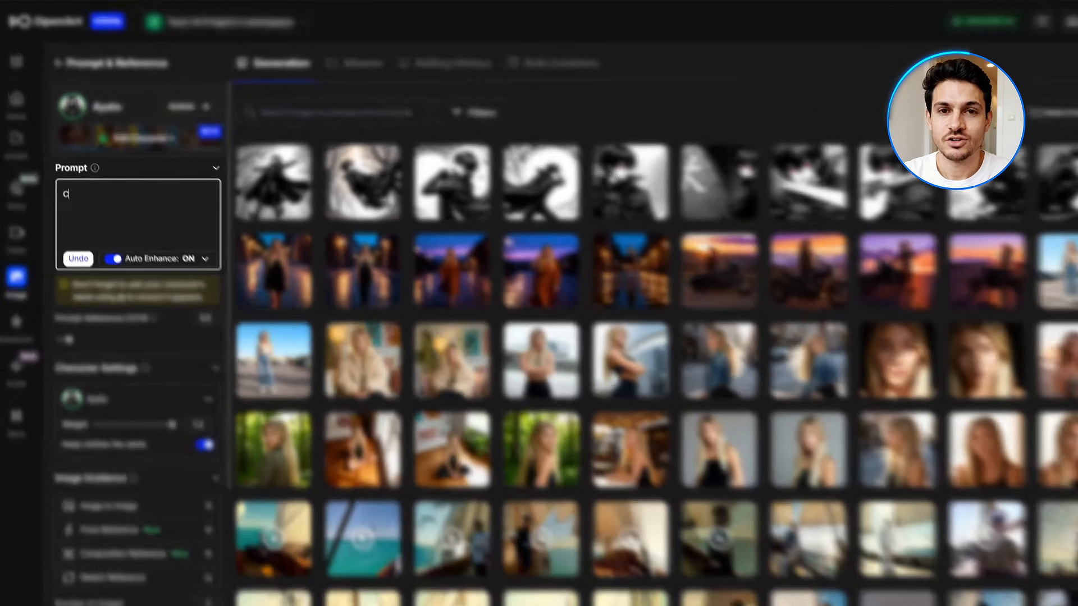
pyautogui.write('lose up of glowing arrowhead inches')
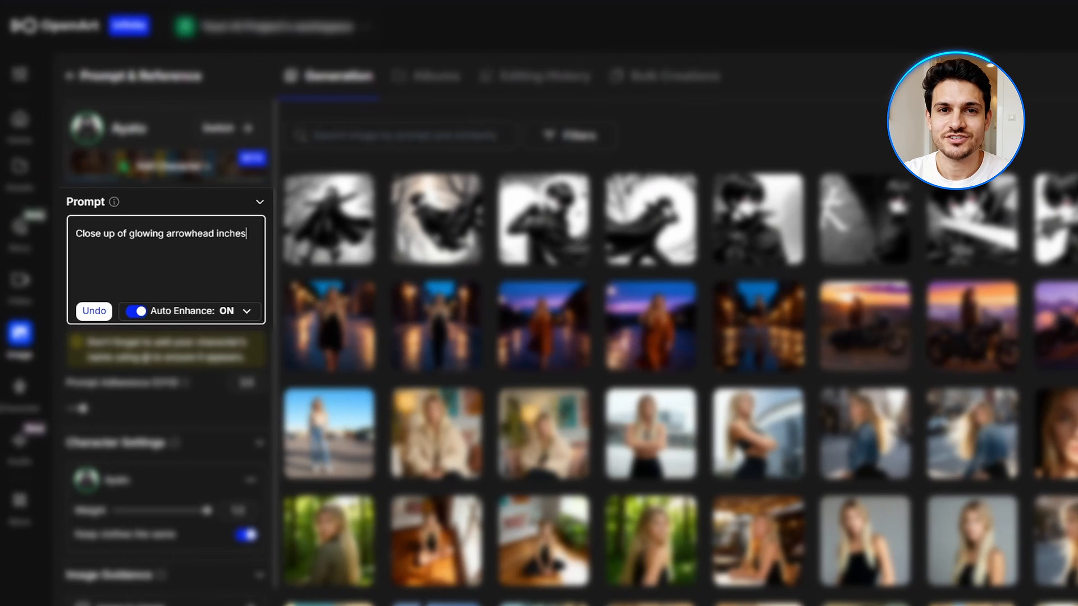
pyautogui.write(' from @')
pyautogui.press('Return')
pyautogui.write("'s his sharp red")
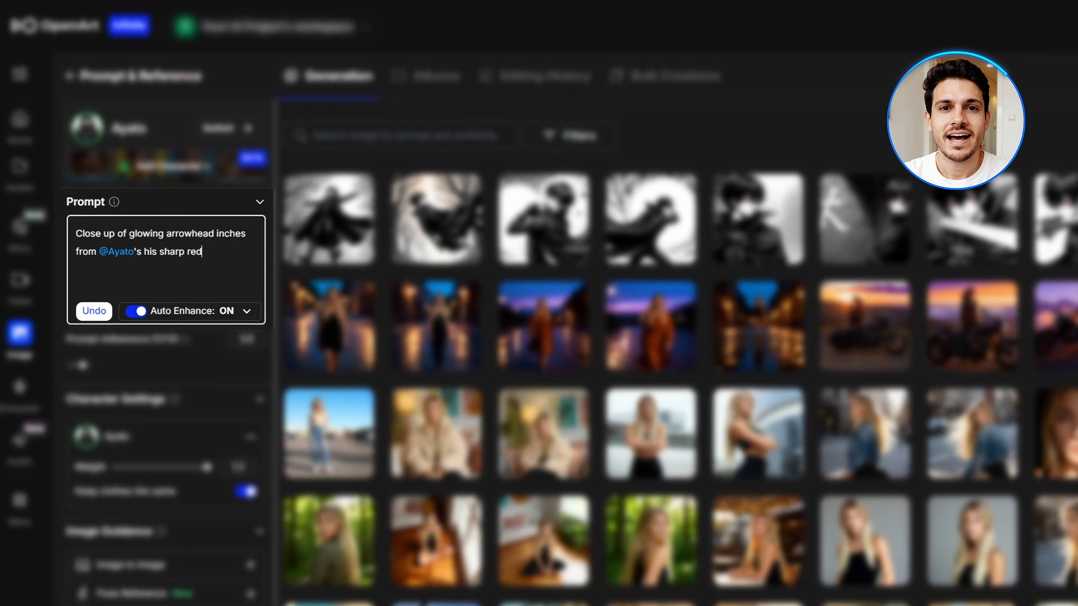
pyautogui.write('wing, tens')
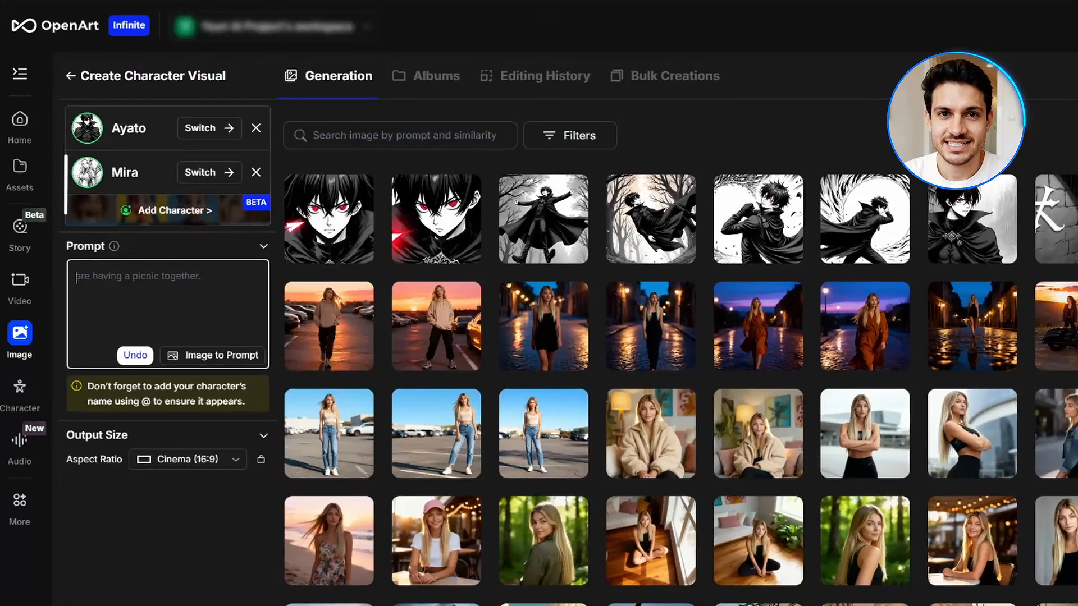
pyautogui.write('@')
pyautogui.press('Down')
pyautogui.press('Return')
pyautogui.write('standing amo')
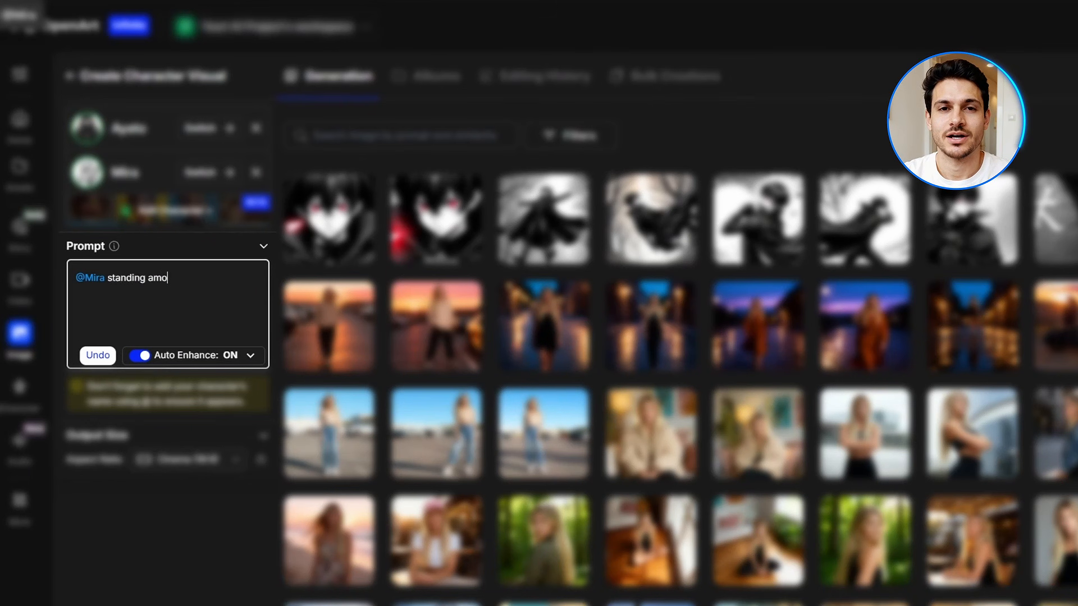
pyautogui.write('ng glowing trees with bow drawn, tall elf with braided hair and ornate arm')
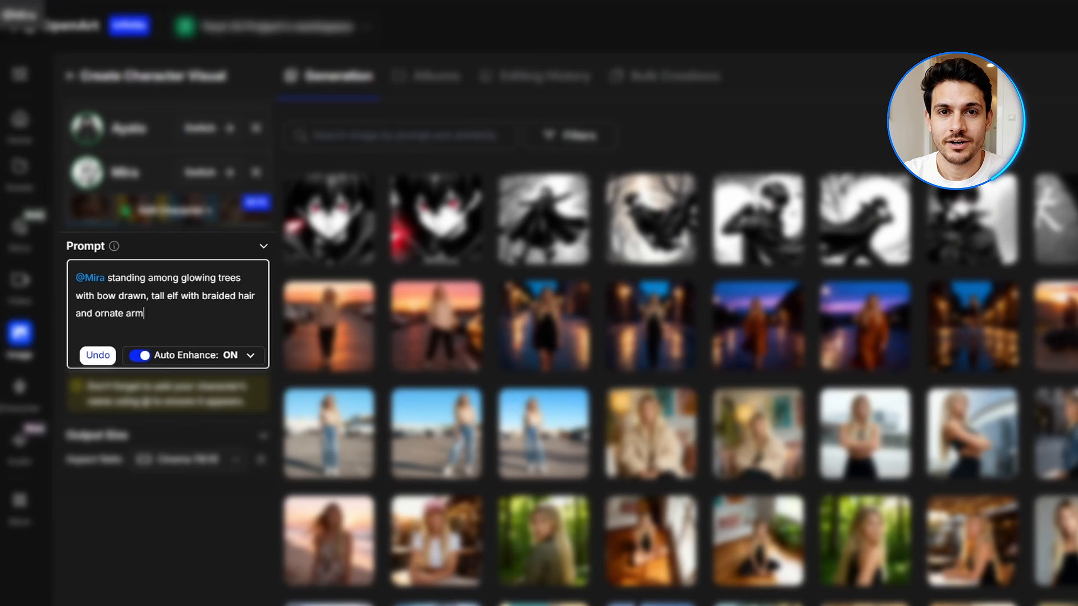
pyautogui.write('@')
pyautogui.press('Return')
pyautogui.write('perspective,')
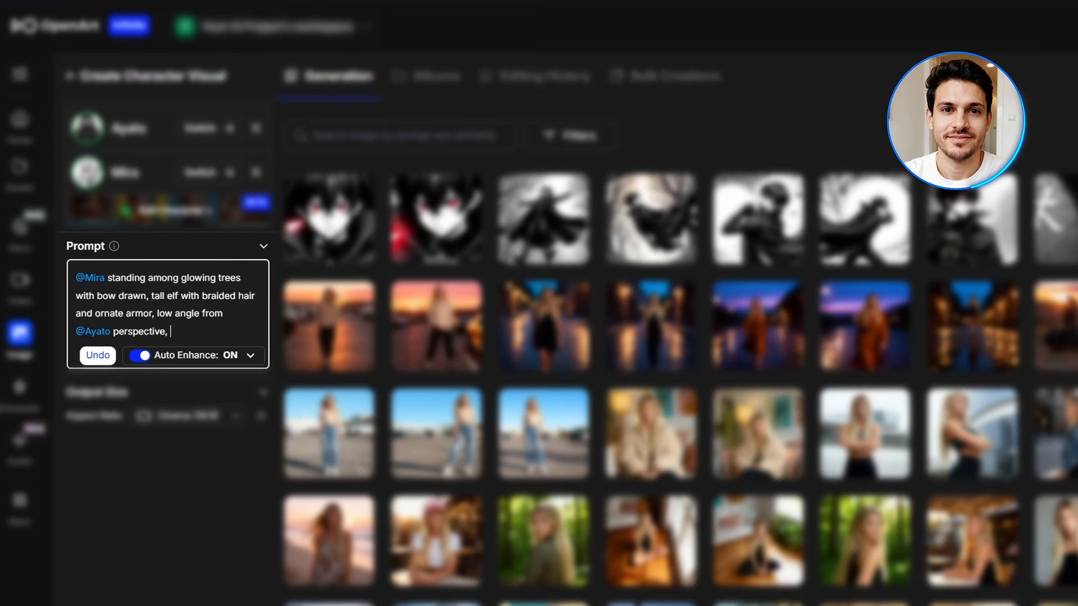
pyautogui.write(' ethereal presence, black and white manga style')
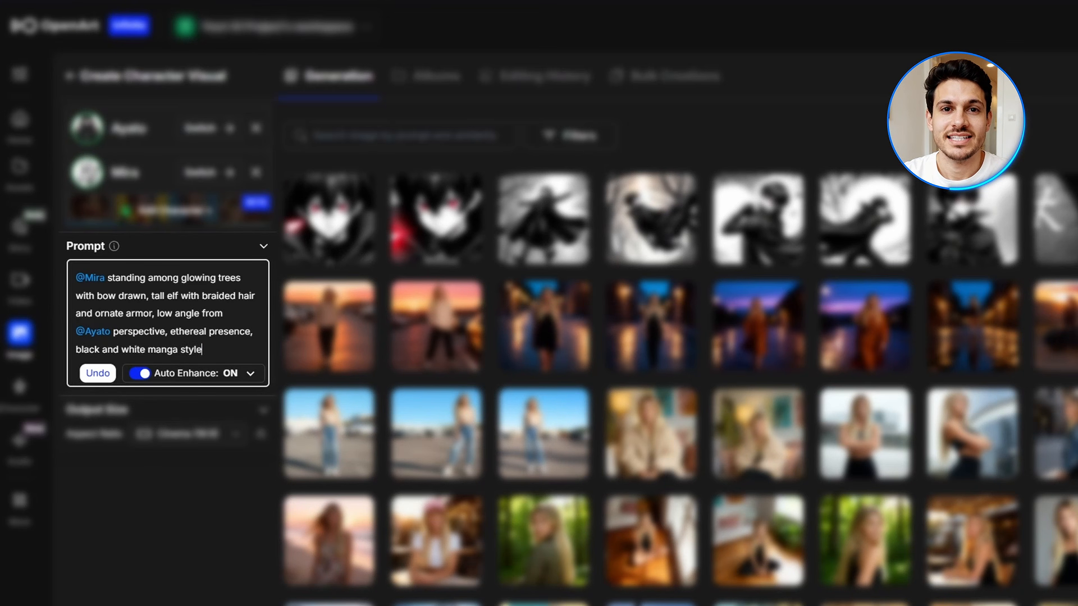
pyautogui.write(', detailed')
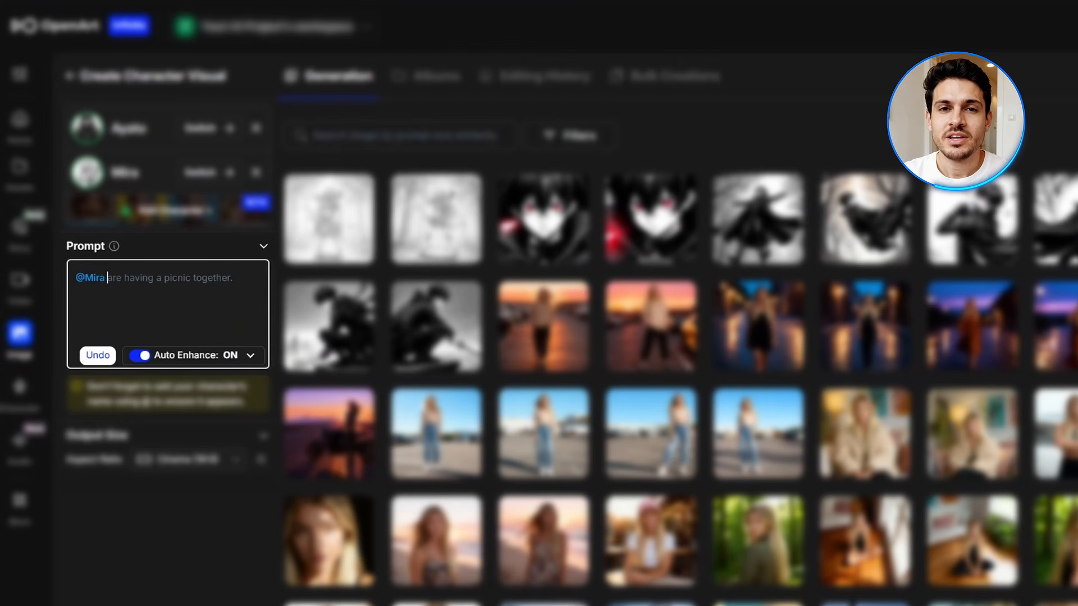
pyautogui.write('lowering bow with soft expression, fa')
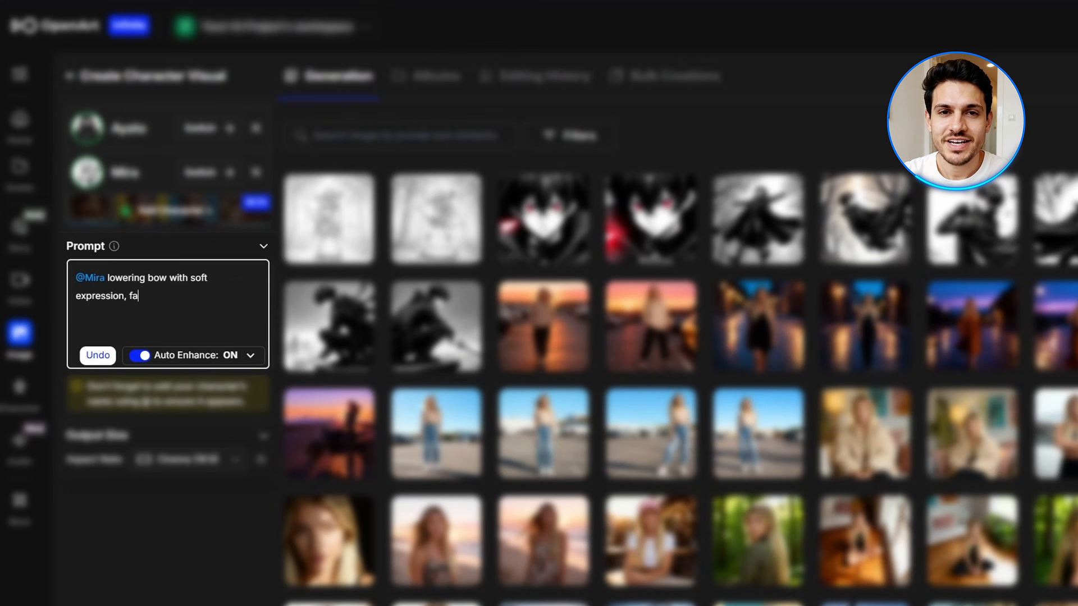
pyautogui.write('int light from her palm illuminating @Ayato ')
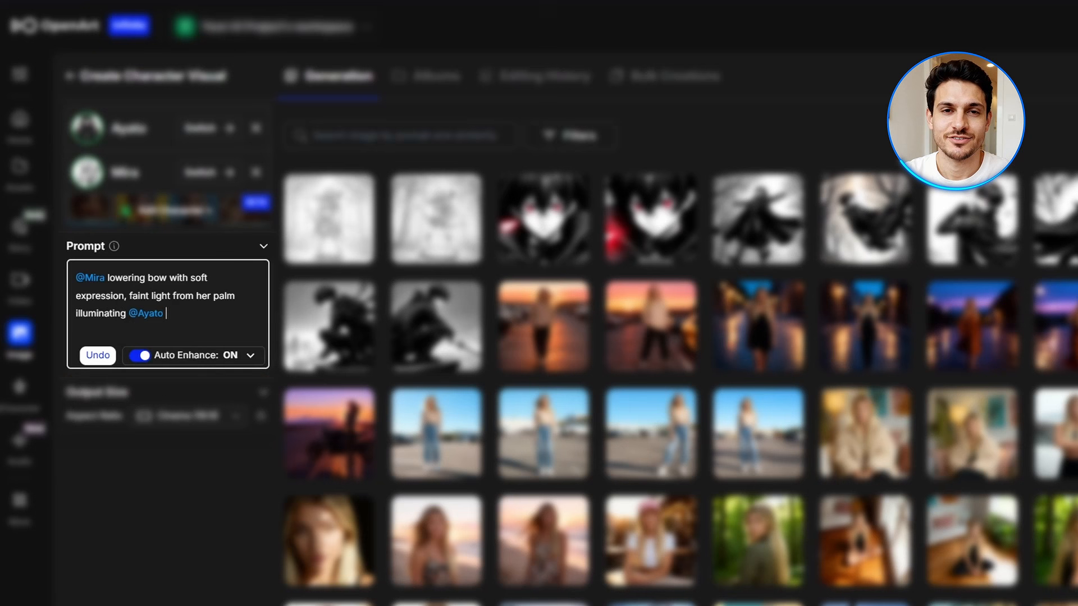
pyautogui.write("'s face, side view with glow div")
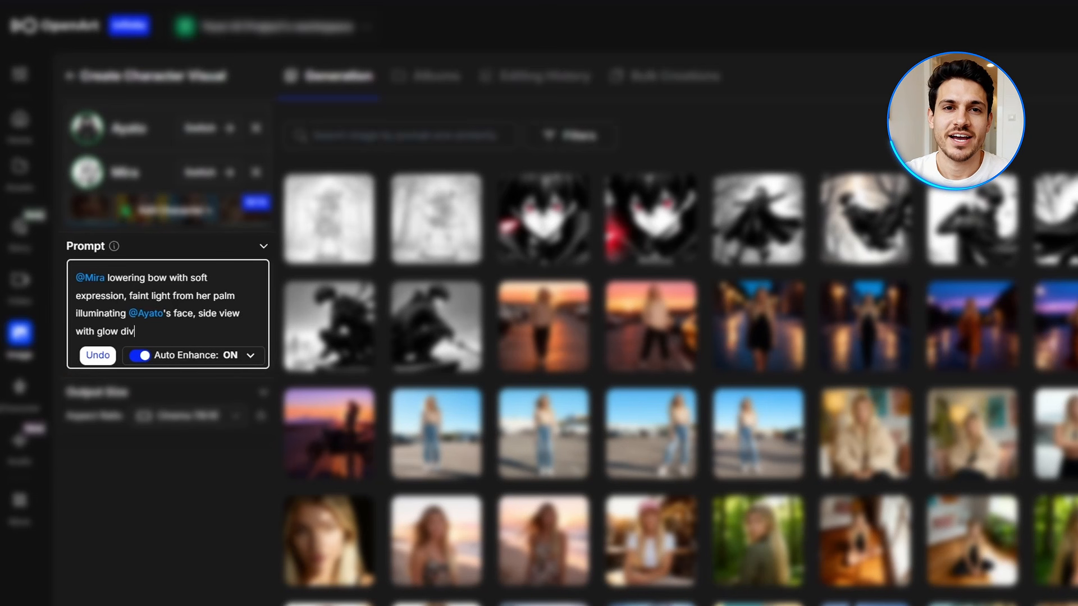
pyautogui.write('iding frame, black and white mang')
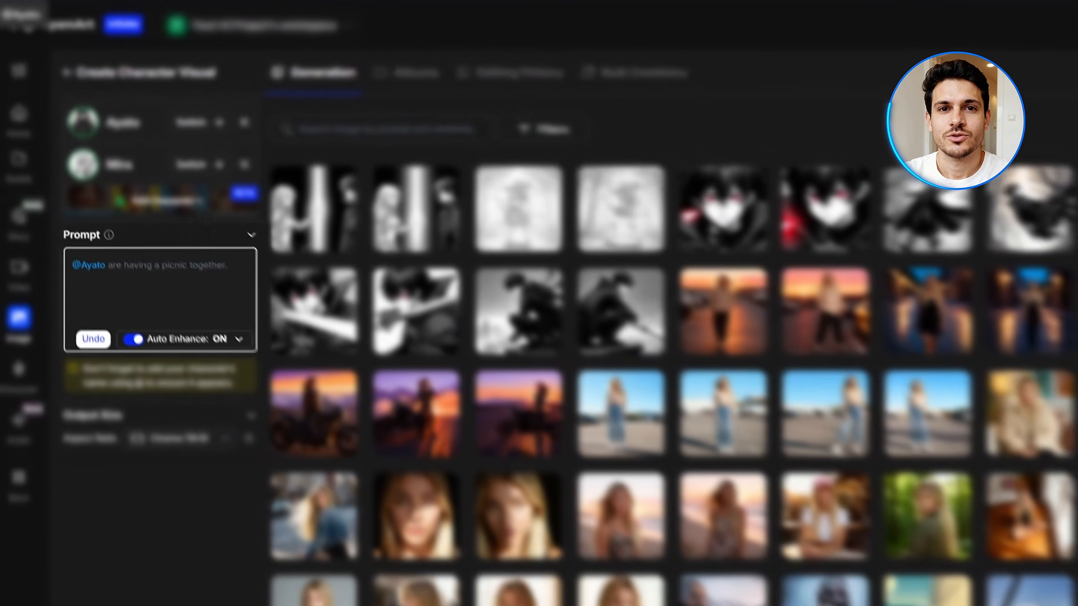
pyautogui.write('standing tall with tattered cloak fac')
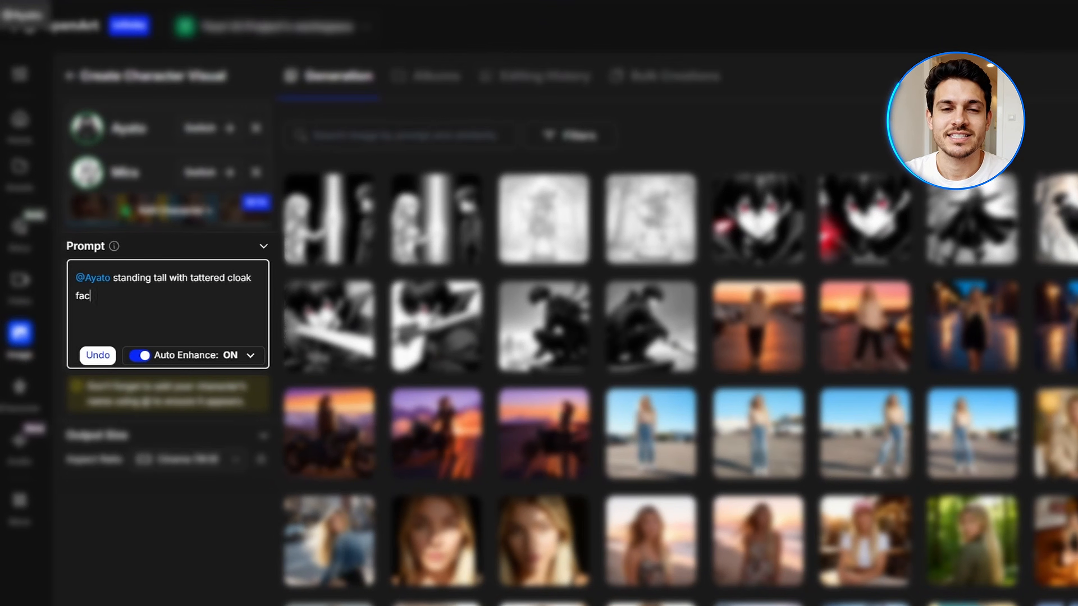
pyautogui.write('ing @Mira, forest wind swirling around the')
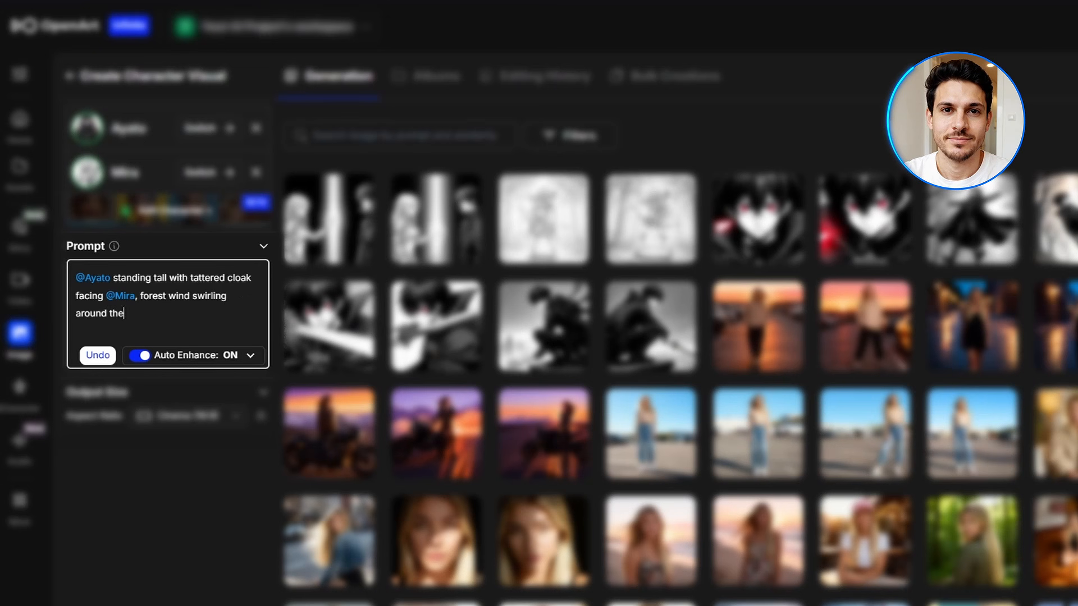
pyautogui.write('m, portal shimmering in background, heroic m')
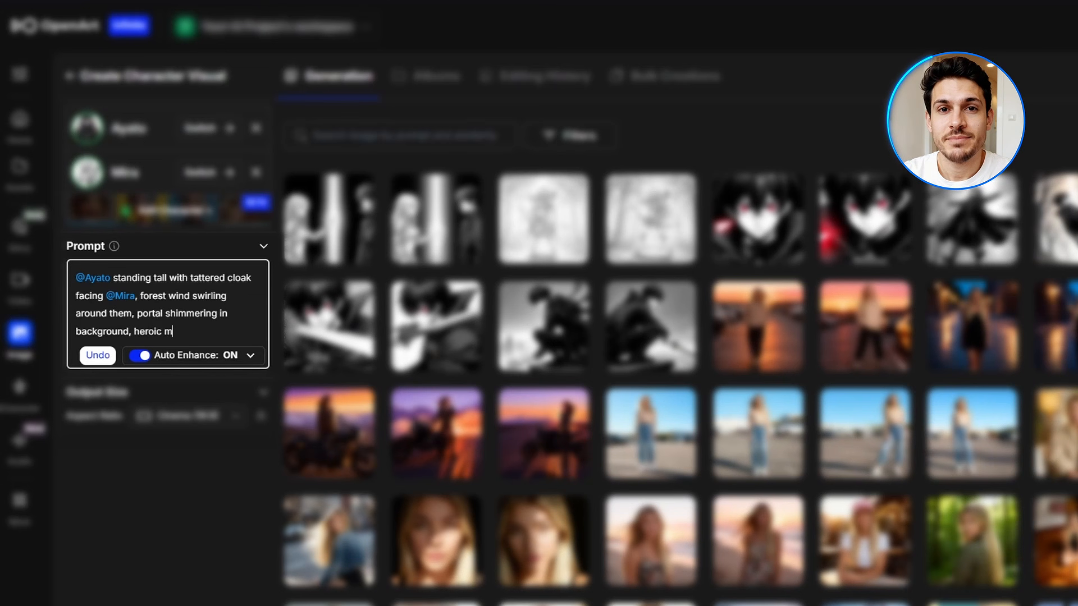
pyautogui.write('id shot with dynamic wind lines, black')
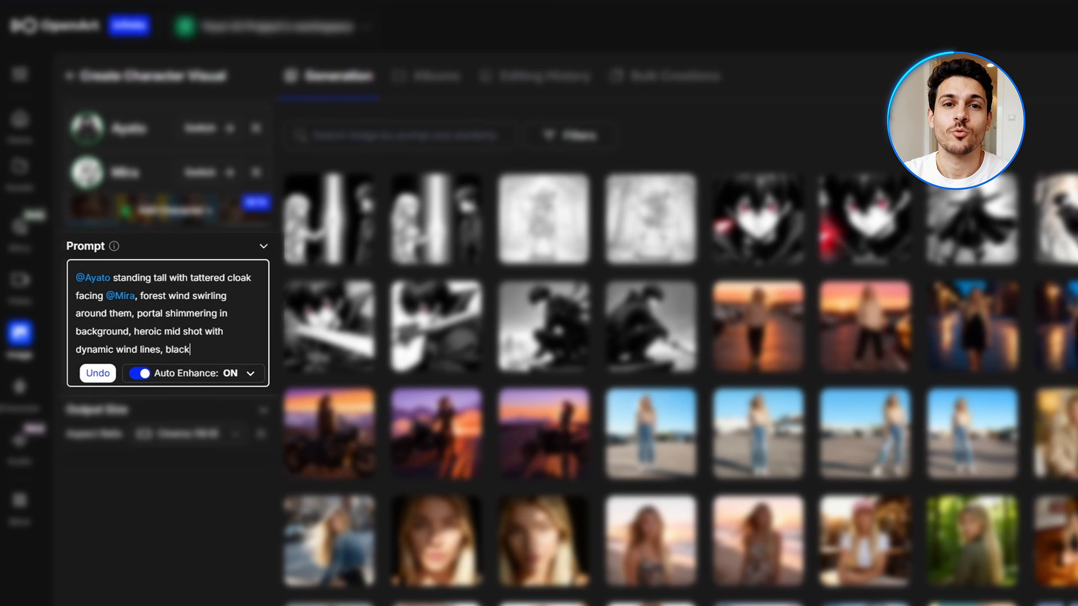
pyautogui.write(' and white manga style')
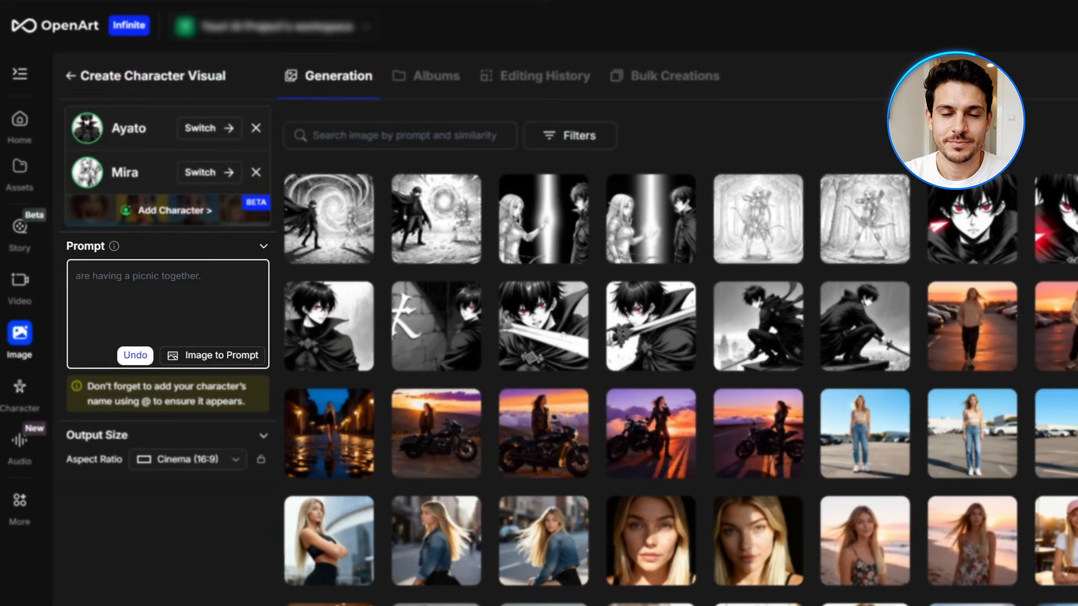
pyautogui.write("Close up of @Mira's glowing fingers brushing @")
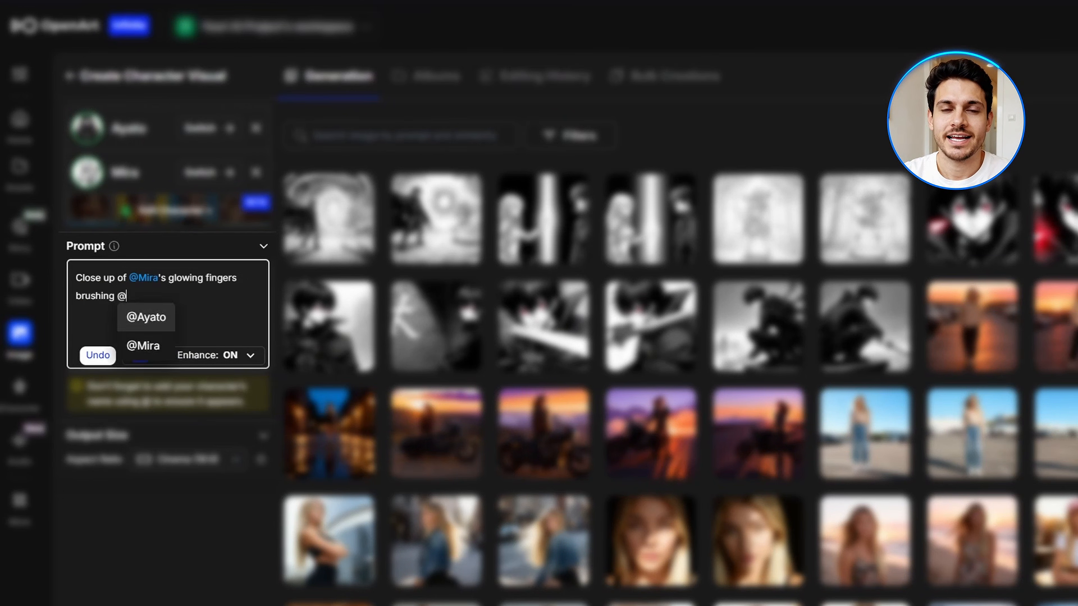
pyautogui.press('Return')
pyautogui.write("'")
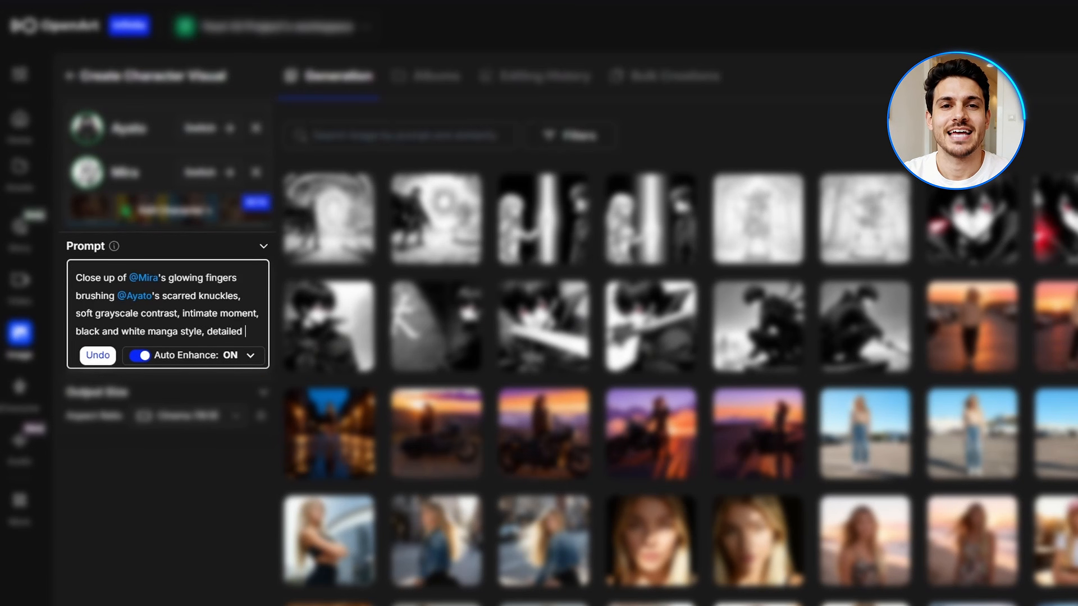
pyautogui.write('hand art.')
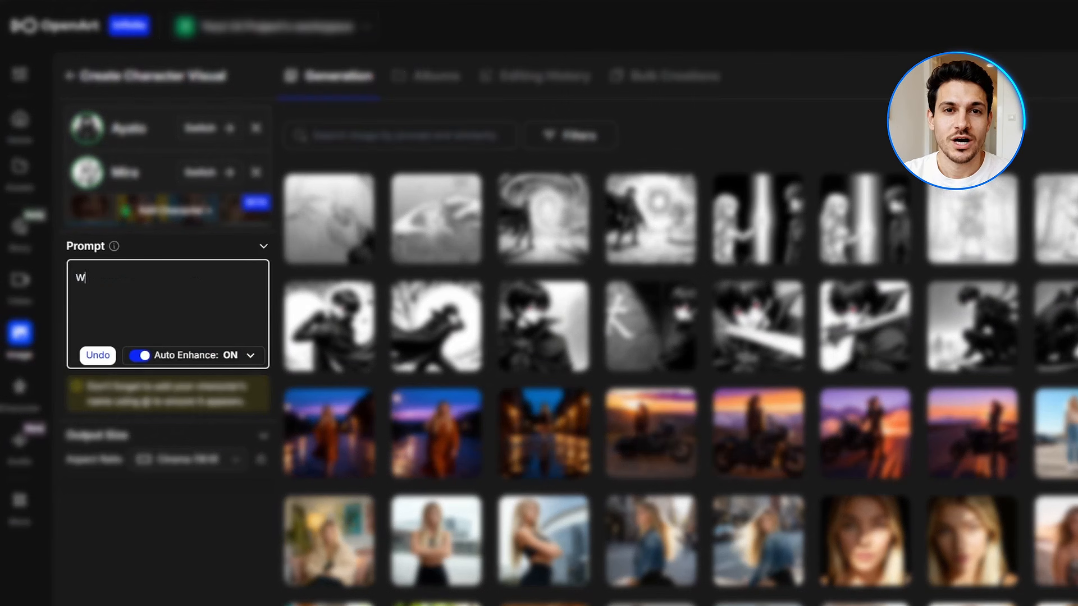
pyautogui.press('Down')
pyautogui.press('Return')
pyautogui.write('standing side by side before')
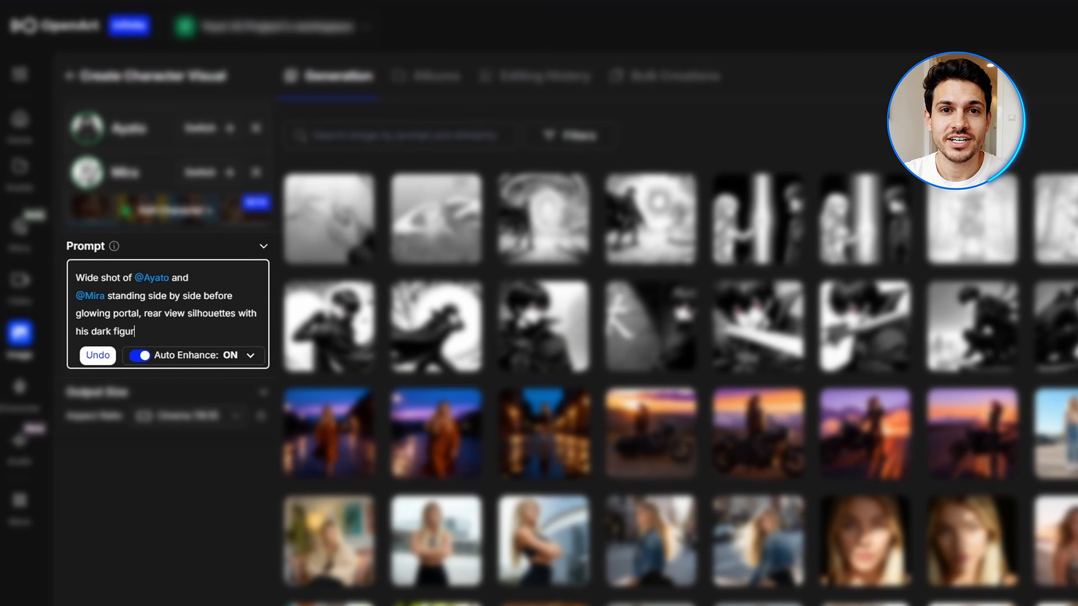
pyautogui.write('st')
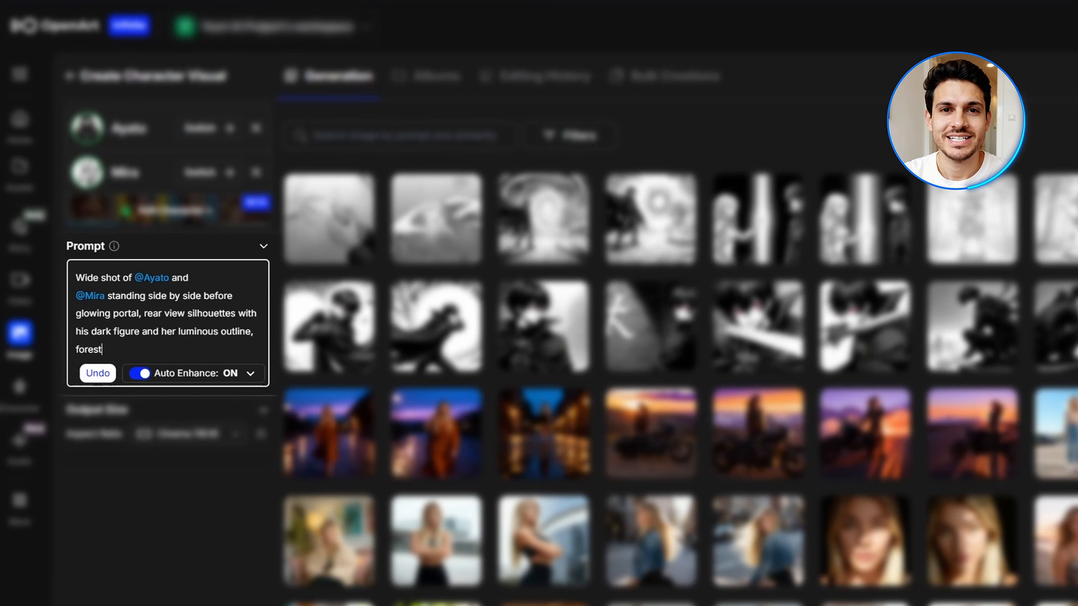
pyautogui.write('d white ')
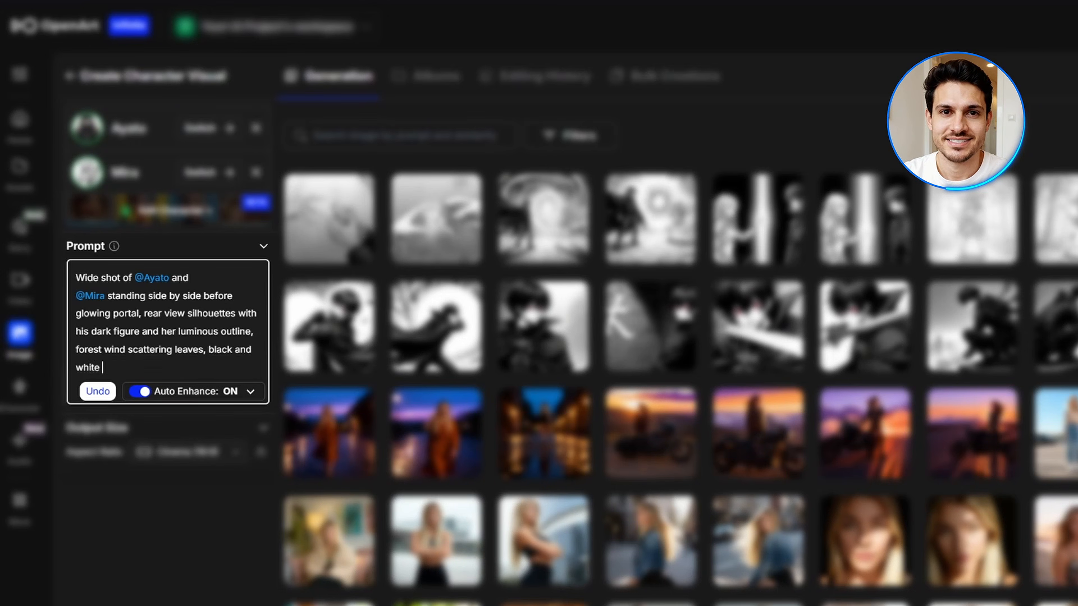
pyautogui.write('manga style, cinematic ending comp')
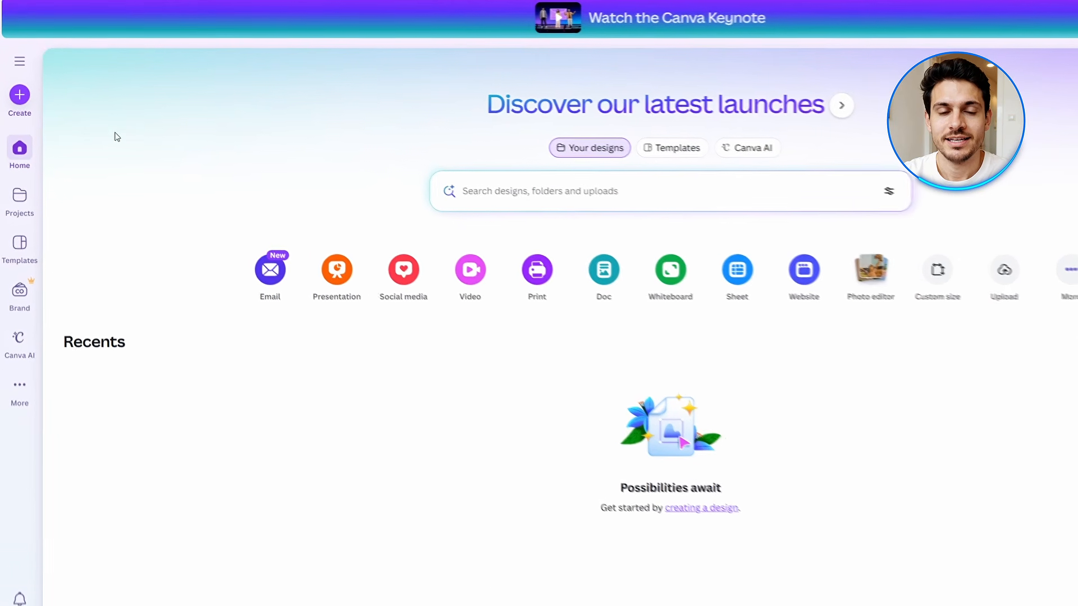
# In Canva, find and create a new Comic Strip design, and select the page's grey background behind the panels.
pyautogui.click(20, 95)
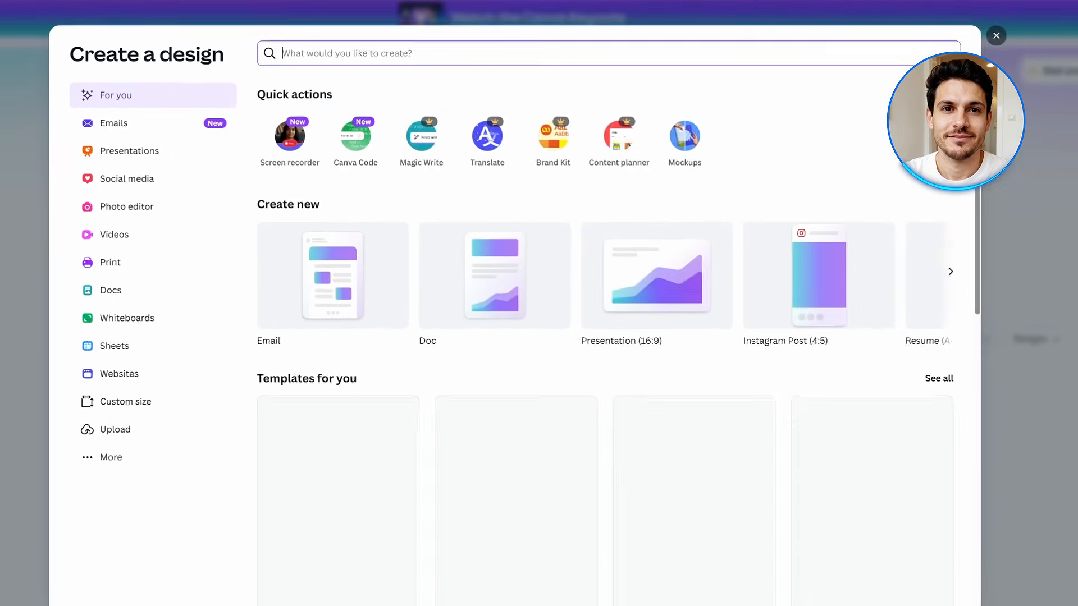
pyautogui.write('Comic strip')
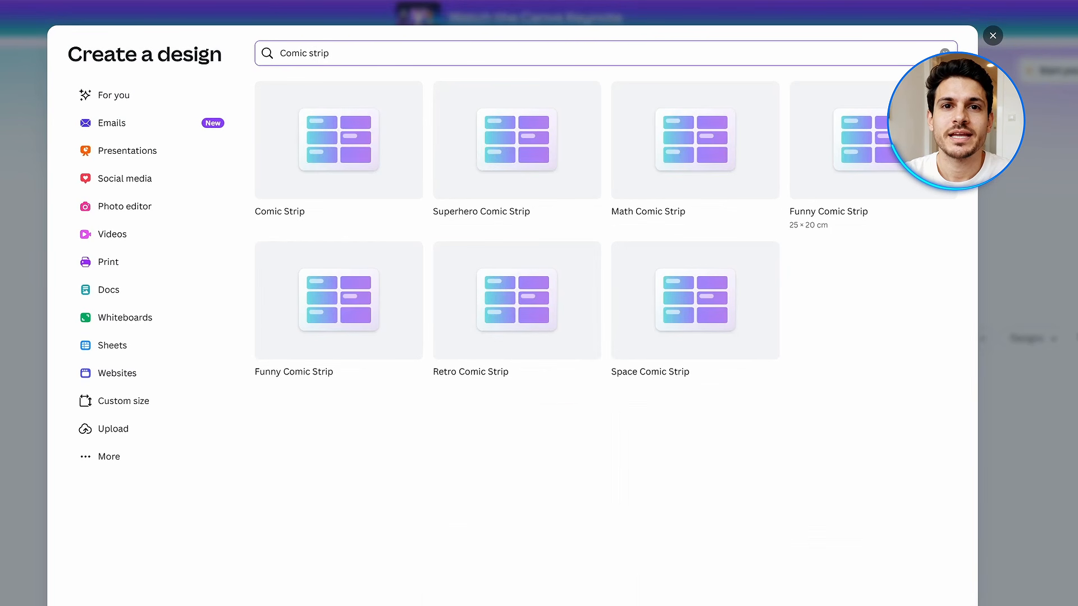
pyautogui.click(344, 142)
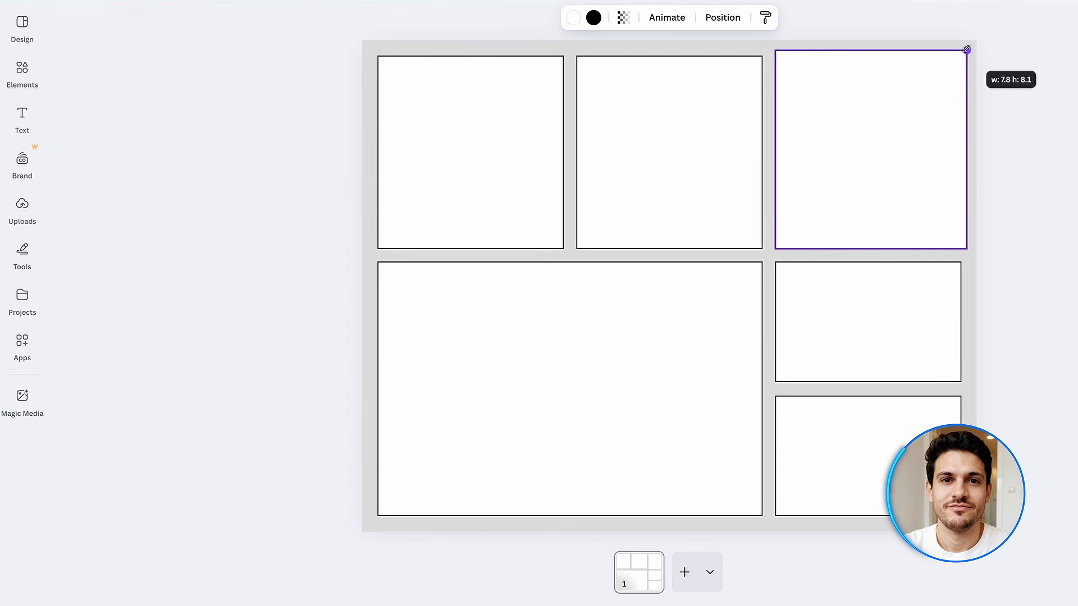
pyautogui.click(977, 46)
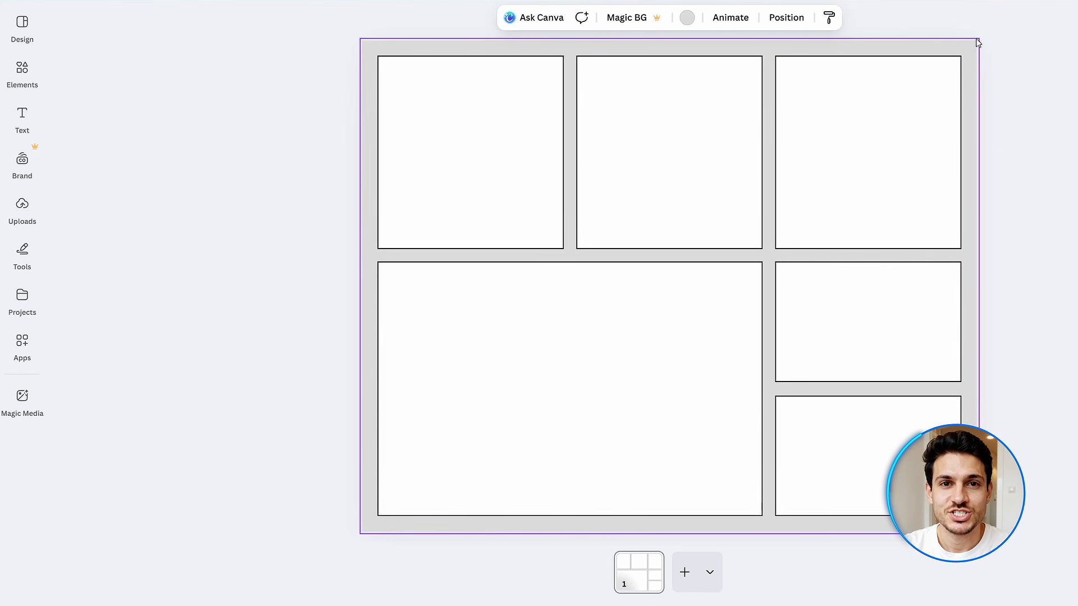
# Place the uploaded rooftop crouching image over the first two top panels, resized and cropped to start at the row's outer edge.
pyautogui.click(1059, 188)
pyautogui.click(22, 209)
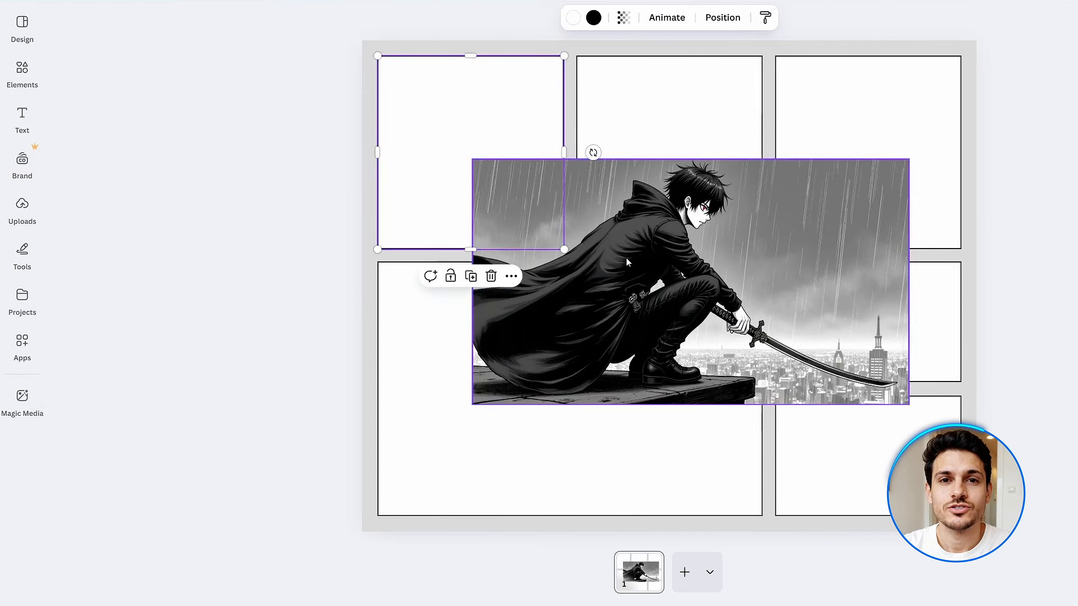
pyautogui.click(517, 137)
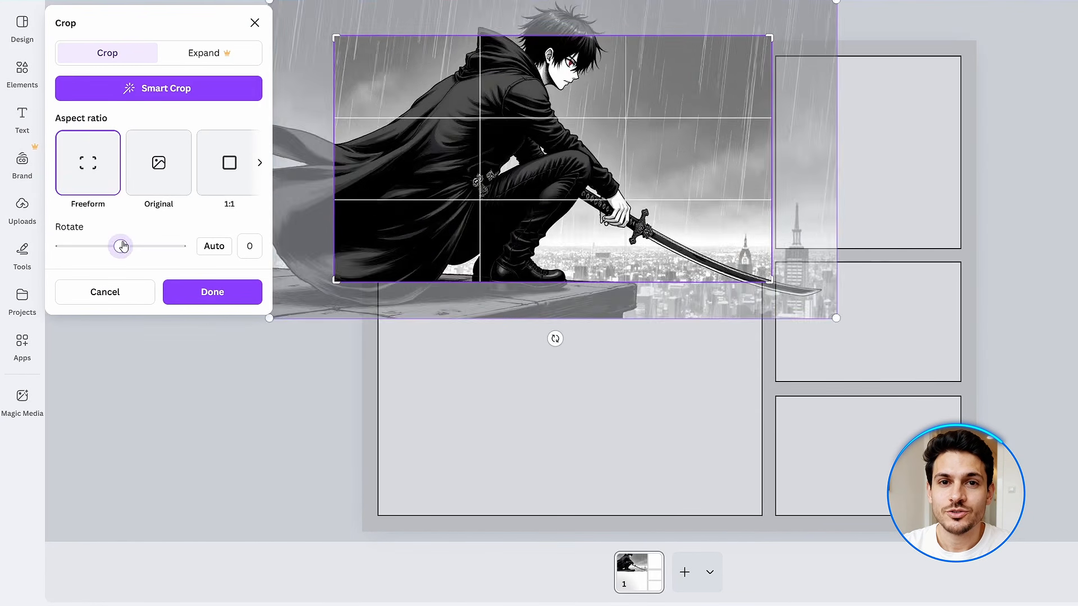
pyautogui.click(259, 162)
pyautogui.click(58, 162)
pyautogui.click(105, 292)
pyautogui.moveTo(769, 39); pyautogui.dragTo(679, 88)
pyautogui.moveTo(522, 179); pyautogui.dragTo(564, 147)
pyautogui.moveTo(722, 152); pyautogui.dragTo(695, 153)
# Delete the covered empty top panel, widen the remaining one to the row's far edge, and trim the side of the rooftop image.
pyautogui.click(704, 149)
pyautogui.press('Delete')
pyautogui.click(840, 111)
pyautogui.moveTo(840, 111); pyautogui.dragTo(758, 111)
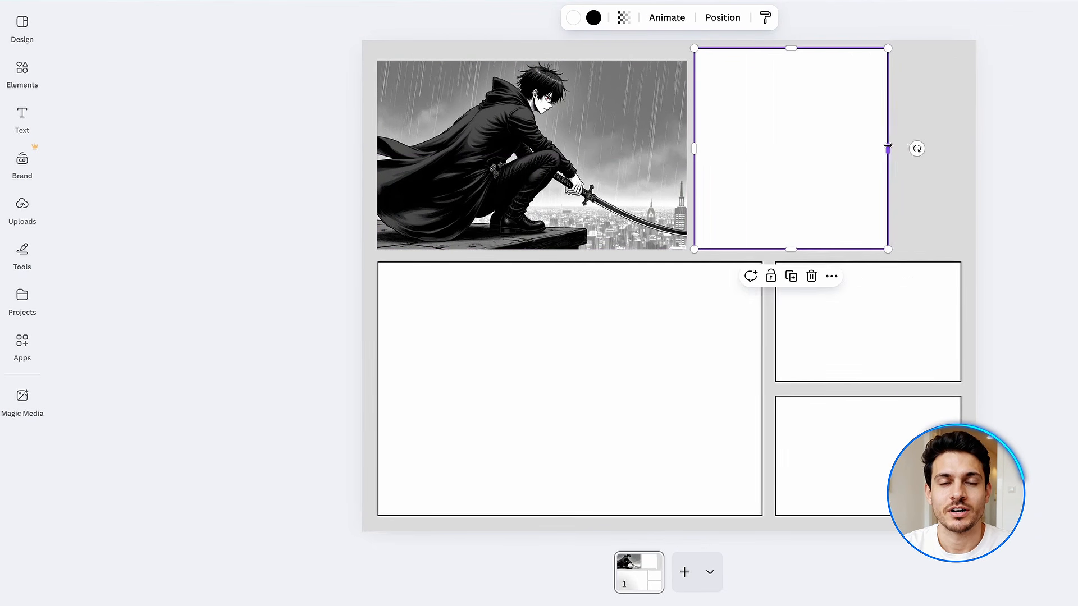
pyautogui.moveTo(888, 148); pyautogui.dragTo(961, 149)
pyautogui.click(618, 152)
pyautogui.moveTo(688, 154); pyautogui.dragTo(679, 154)
# Add the uploaded sword close-up image over the remaining top panel and resize it to fill that space beside the rooftop image.
pyautogui.moveTo(14, 172)
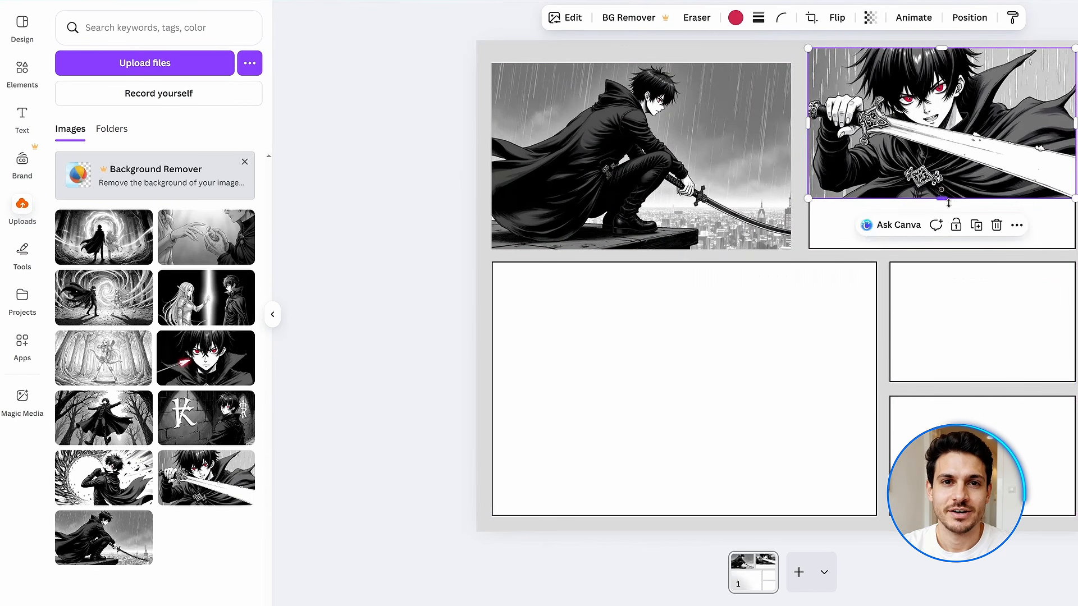
pyautogui.moveTo(941, 48); pyautogui.dragTo(947, 50)
pyautogui.moveTo(822, 149); pyautogui.dragTo(802, 150)
# Place the uploaded brick wall symbol image across the whole lower row, remove the empty panels there, and reduce the image to a wide strip.
pyautogui.moveTo(103, 478); pyautogui.dragTo(711, 386)
pyautogui.click(1028, 351)
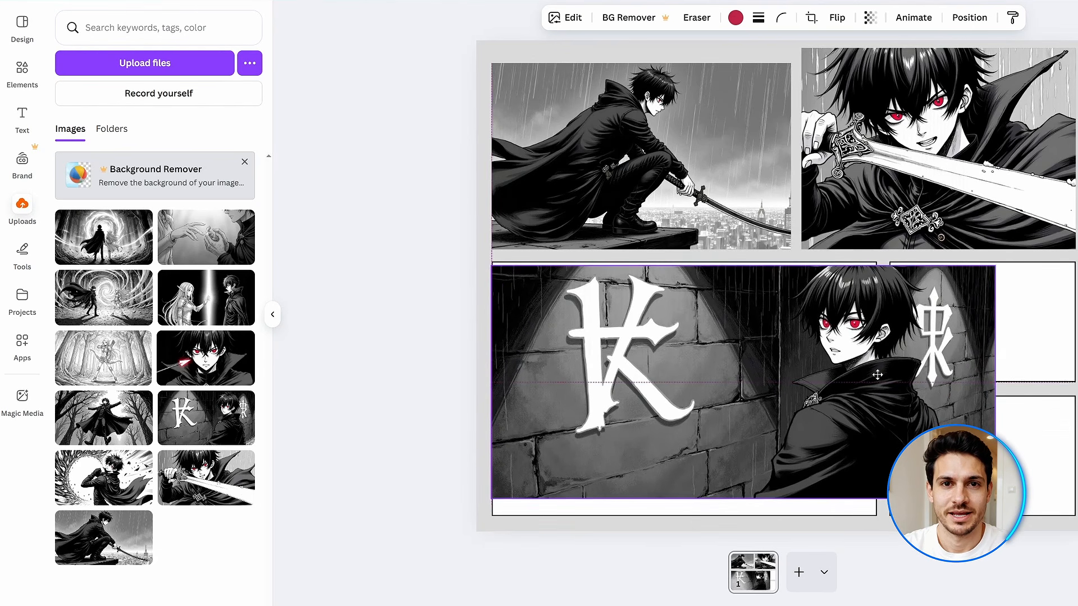
pyautogui.click(1023, 235)
pyautogui.click(1002, 236)
pyautogui.moveTo(684, 262); pyautogui.dragTo(685, 300)
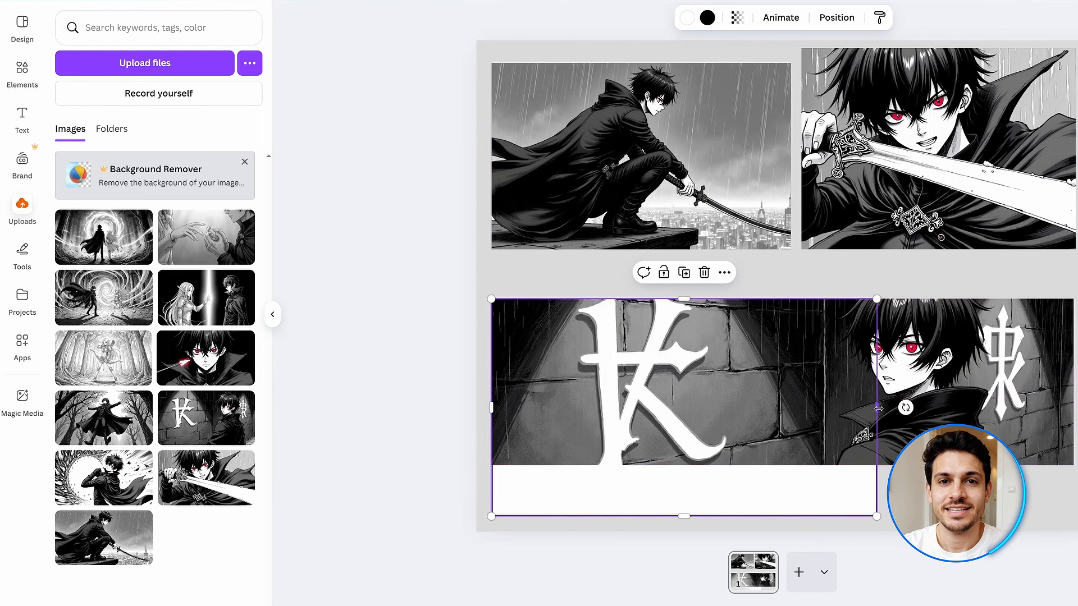
pyautogui.moveTo(789, 516); pyautogui.dragTo(790, 486)
# Reposition the two top images and the wide lower image on the page, aligning their outer edges and leaving narrow gaps between them.
pyautogui.moveTo(793, 308); pyautogui.dragTo(792, 325)
pyautogui.moveTo(734, 123); pyautogui.dragTo(734, 161)
pyautogui.moveTo(734, 89); pyautogui.dragTo(734, 109)
pyautogui.moveTo(730, 387); pyautogui.dragTo(739, 387)
pyautogui.moveTo(496, 388); pyautogui.dragTo(504, 387)
pyautogui.moveTo(877, 218); pyautogui.dragTo(888, 230)
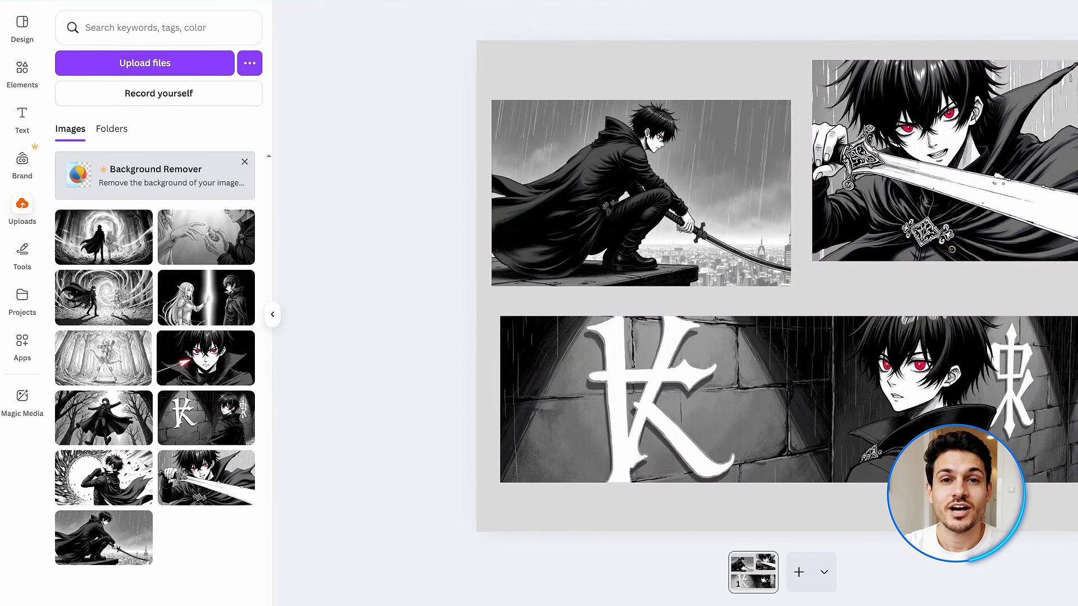
pyautogui.moveTo(702, 196); pyautogui.dragTo(711, 204)
pyautogui.moveTo(888, 230); pyautogui.dragTo(883, 243)
pyautogui.moveTo(893, 66); pyautogui.dragTo(888, 79)
pyautogui.click(381, 280)
pyautogui.click(273, 314)
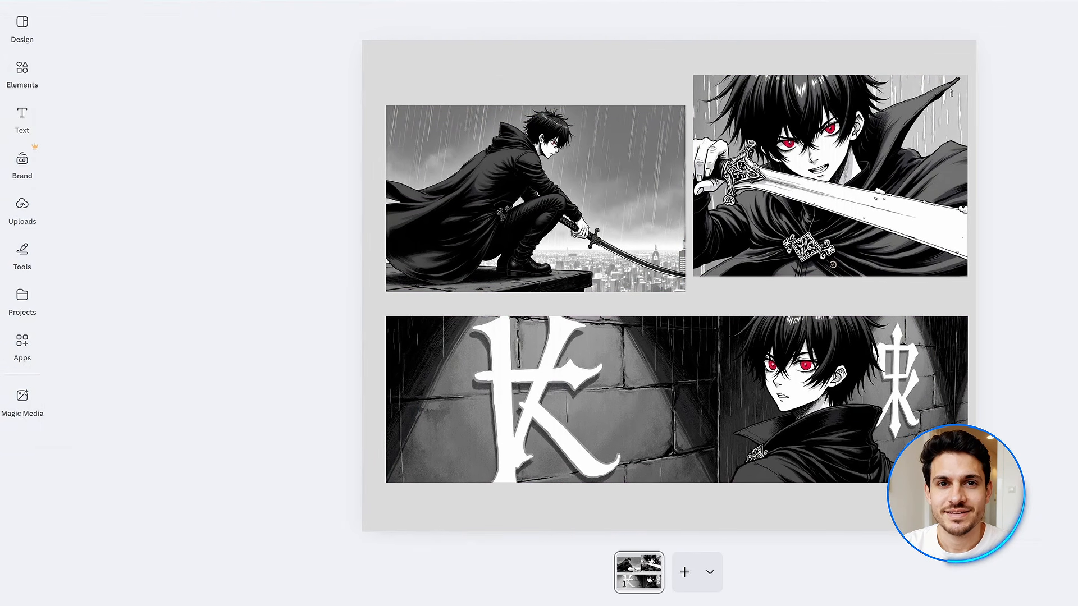
# Search the elements for "Manga speech bubble" and place a white burst bubble, enlarged, over the upper corner of the rooftop panel.
pyautogui.click(22, 73)
pyautogui.click(159, 27)
pyautogui.write('Manga speech bubble')
pyautogui.press('Return')
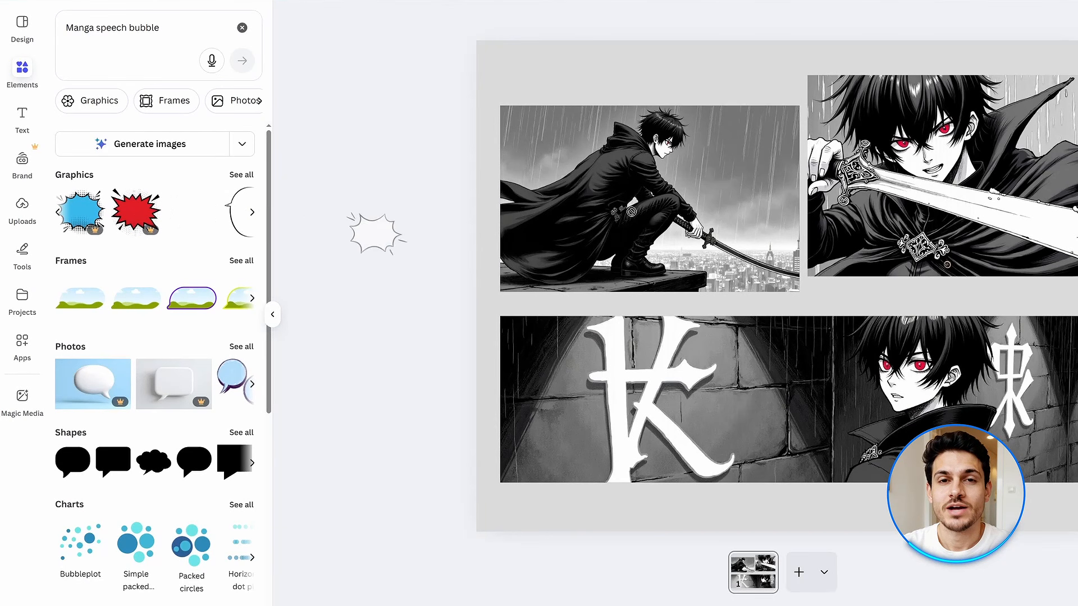
pyautogui.moveTo(631, 211); pyautogui.dragTo(715, 120)
pyautogui.moveTo(696, 253); pyautogui.dragTo(816, 168)
pyautogui.moveTo(860, 120); pyautogui.dragTo(773, 99)
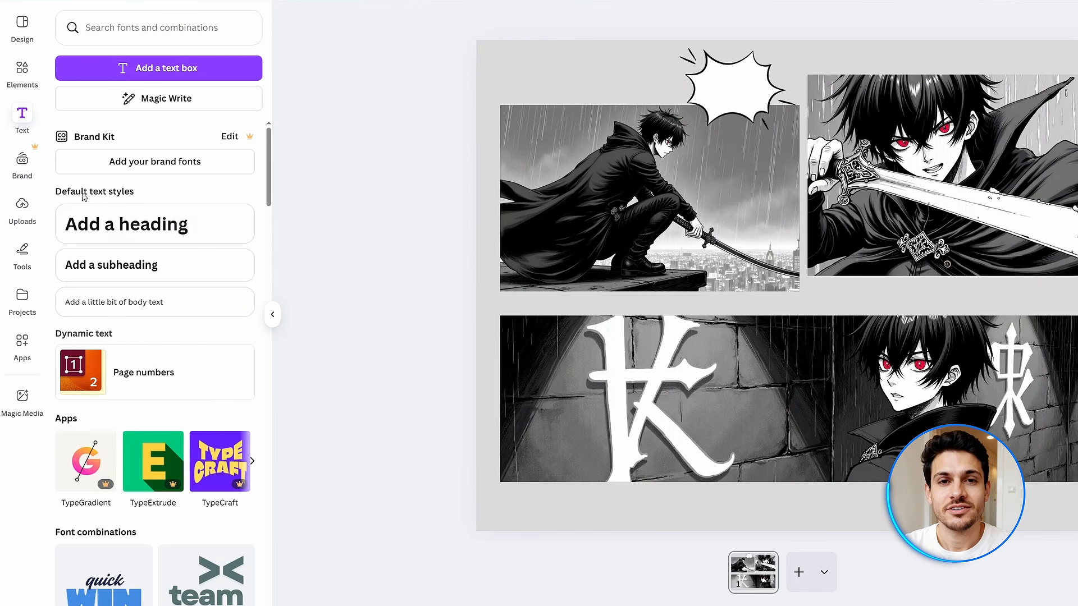
# Add the heading "No moon tonight. Perfect for bloodwork" scaled down inside the speech bubble, and move the "VMMM" text over the lower panel.
pyautogui.click(157, 226)
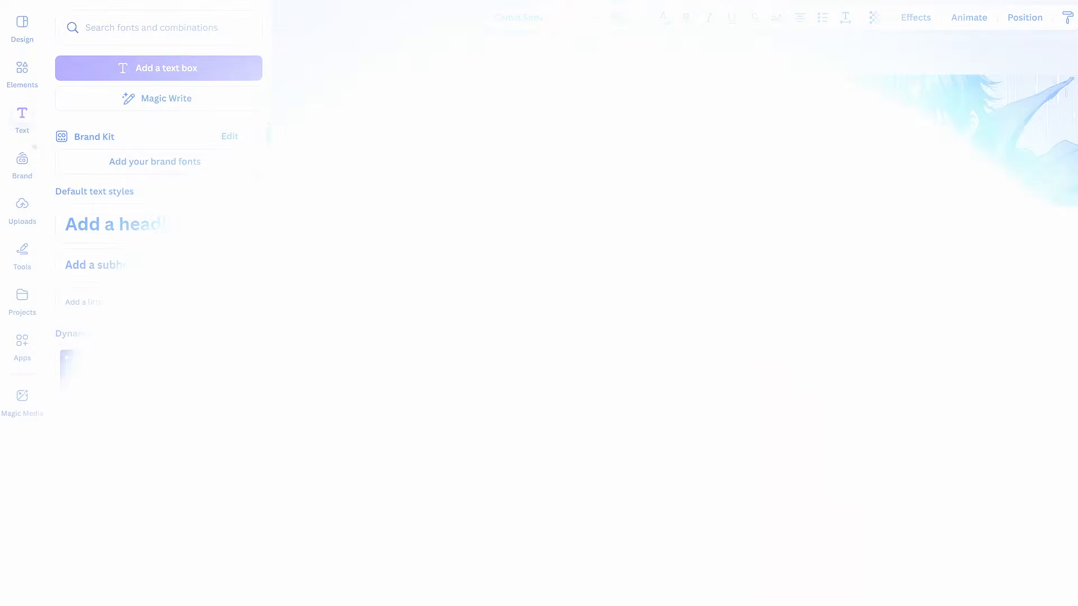
pyautogui.write('No')
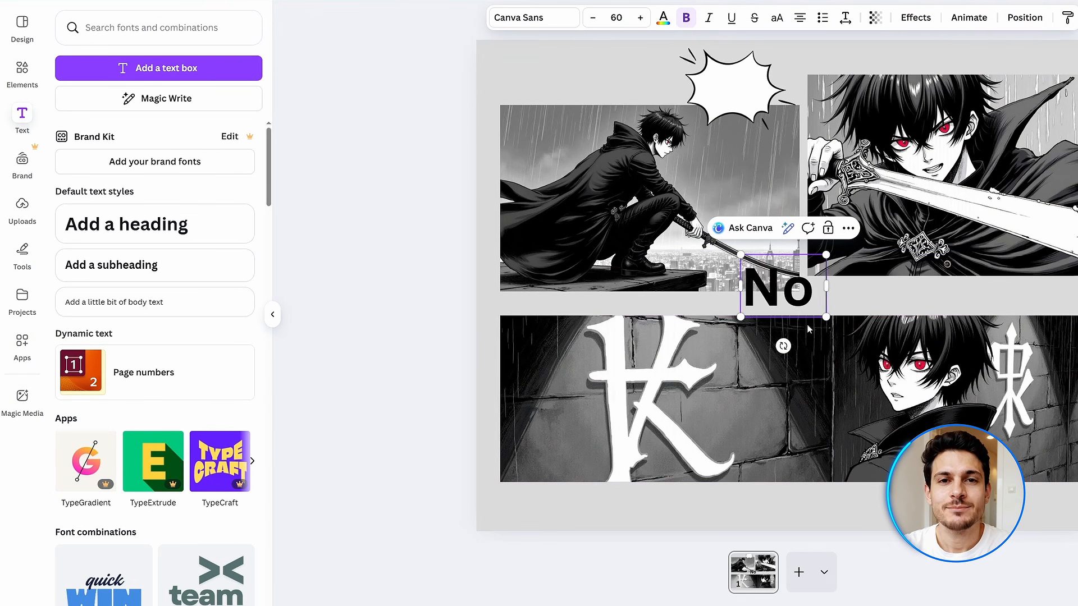
pyautogui.write(' moon tonight.')
pyautogui.press('Return')
pyautogui.write('Perfect for moody work')
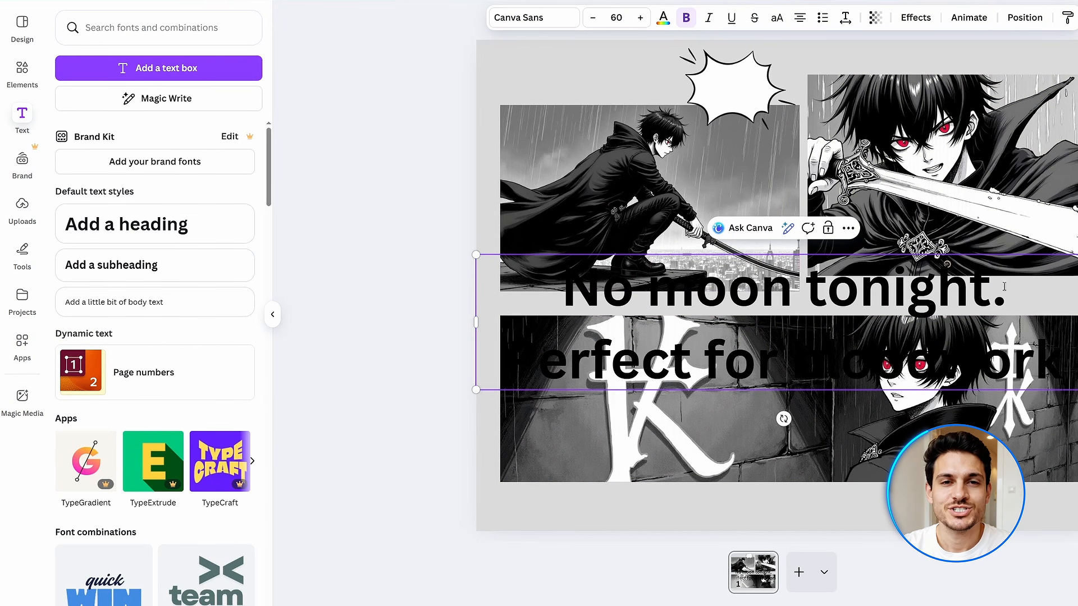
pyautogui.moveTo(1077, 254); pyautogui.dragTo(574, 368)
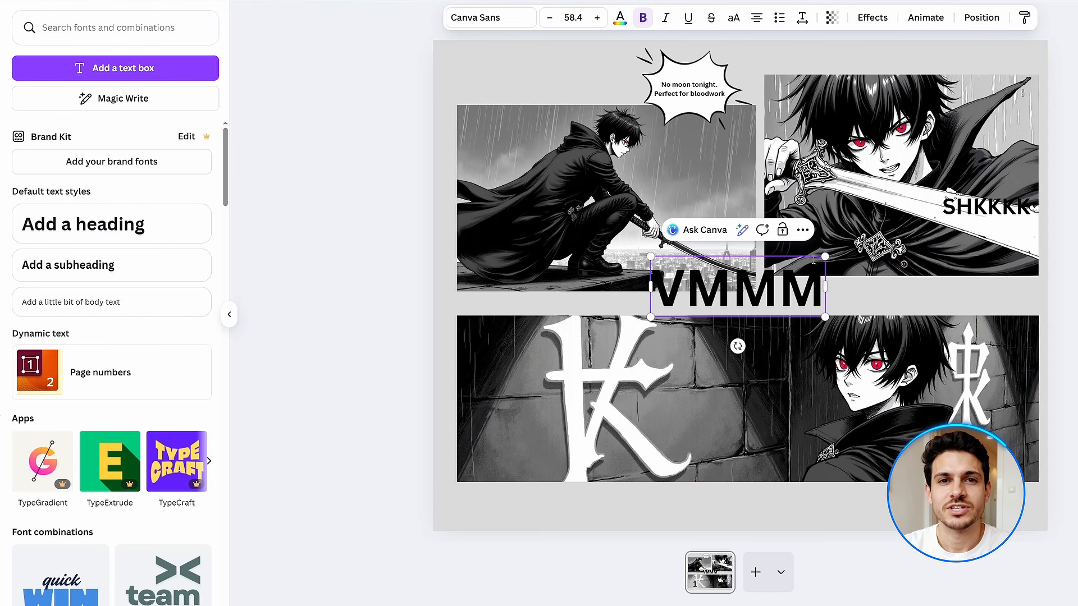
pyautogui.moveTo(814, 261); pyautogui.dragTo(773, 363)
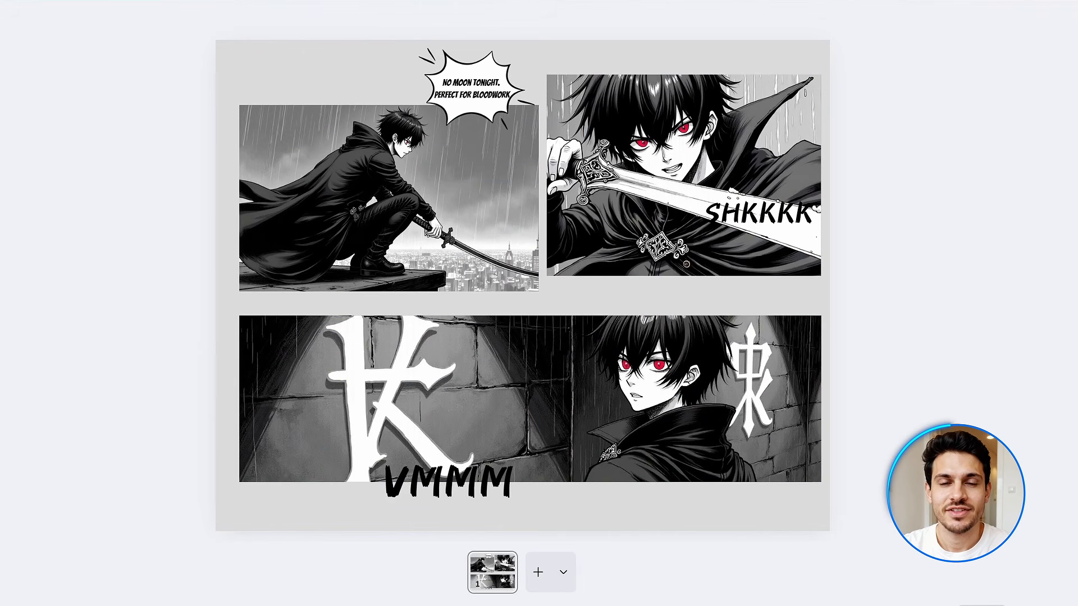
# Frame the rooftop panel with black border lines along its edges, keeping the speech bubble in front of the top line.
pyautogui.click(365, 291)
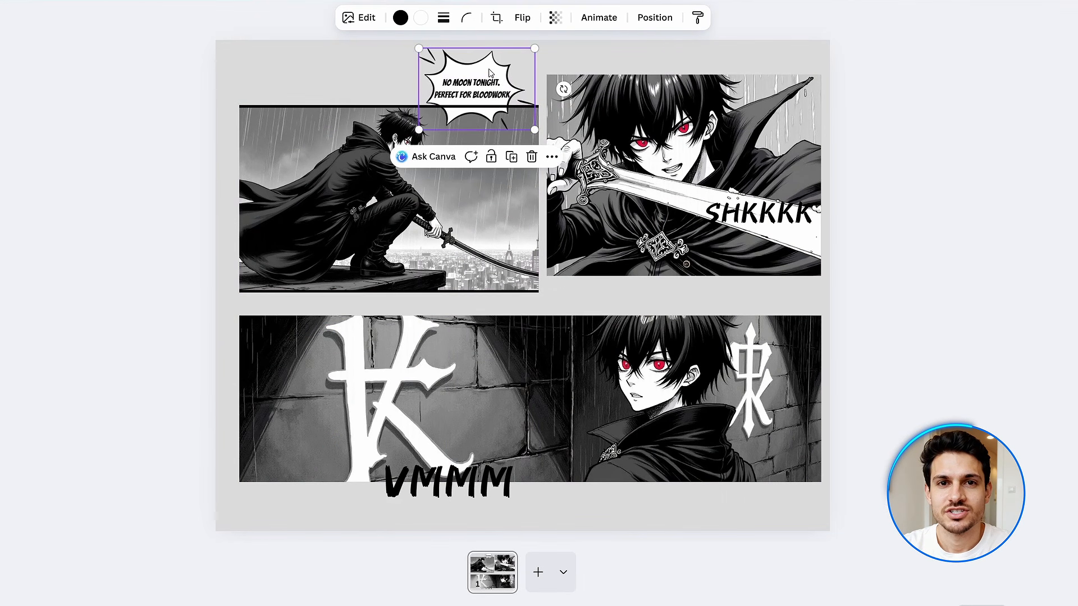
pyautogui.click(429, 79)
pyautogui.press('Escape')
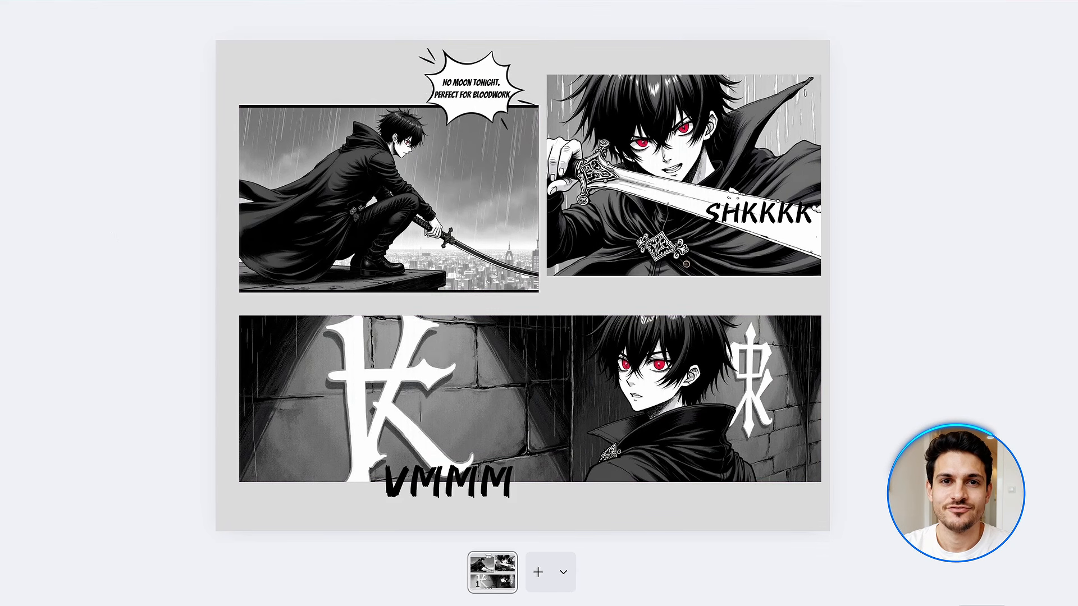
pyautogui.press('l')
pyautogui.moveTo(540, 298); pyautogui.dragTo(539, 292)
pyautogui.press('Escape')
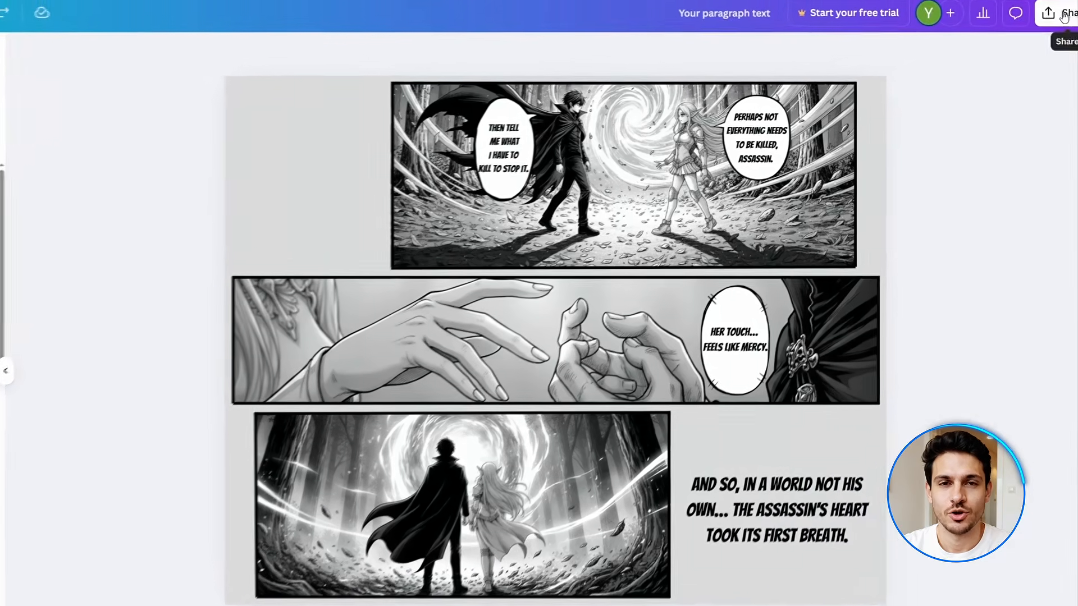
# Open the sharing options for the completed comic design.
pyautogui.click(1055, 14)
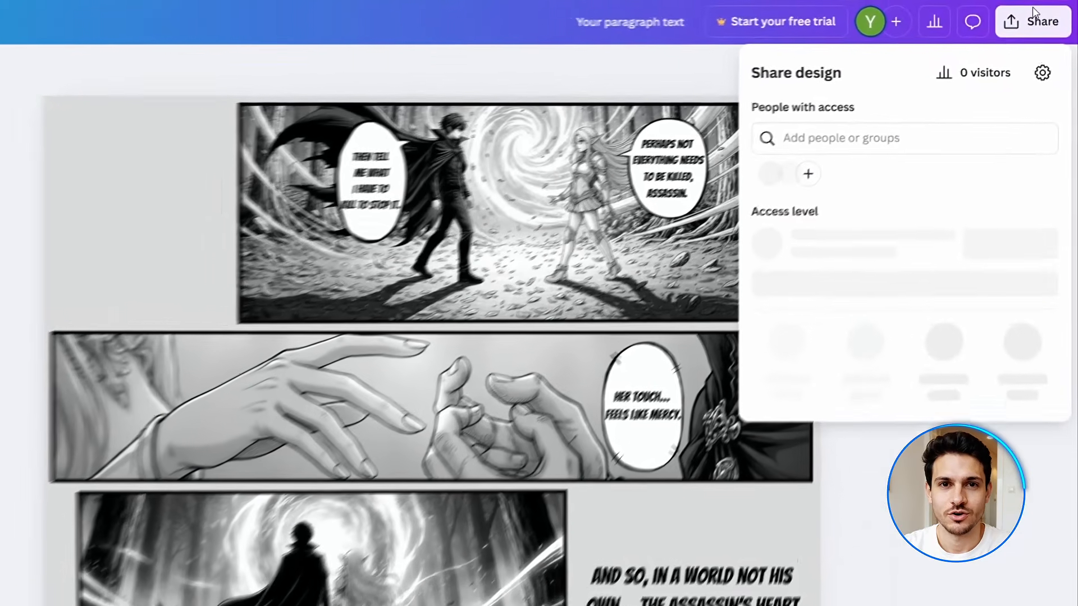